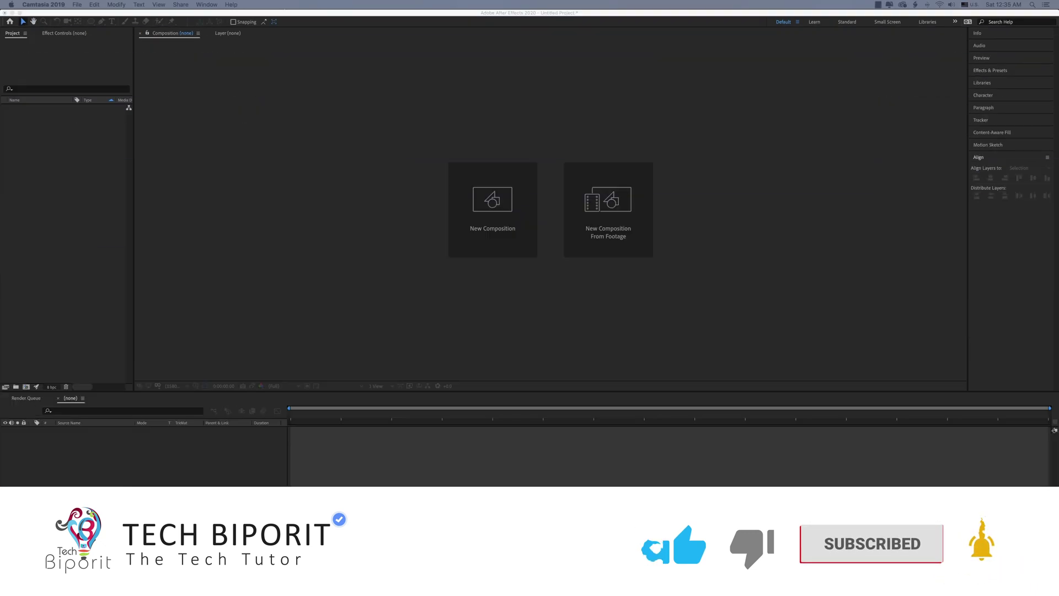
Step: Create a 1920×1080 composition named Morph Shape
{"action": "left_click", "coordinate": [52, 263]}
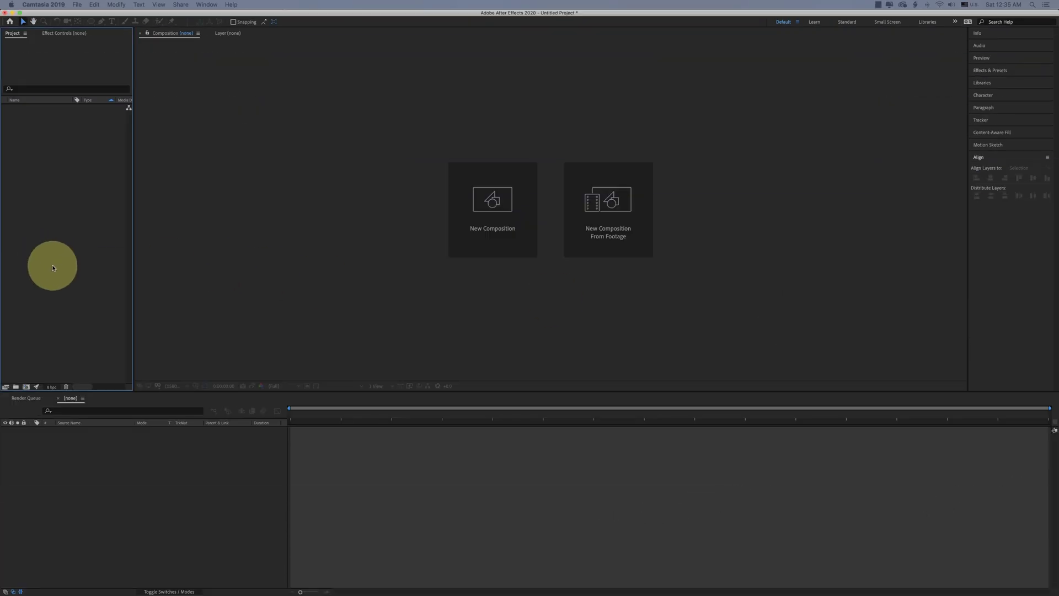
{"action": "left_click", "coordinate": [27, 388]}
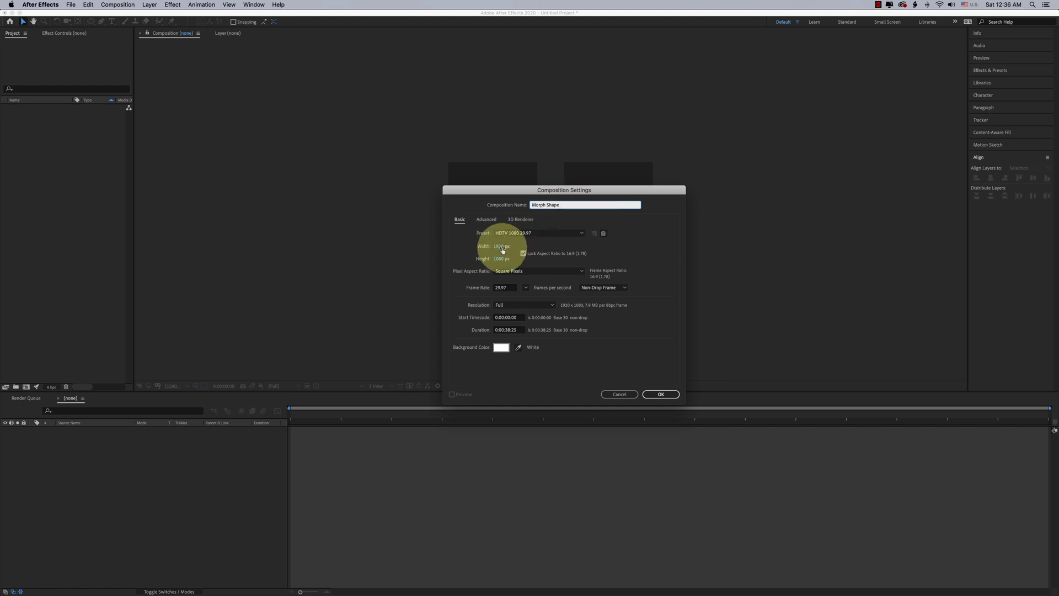
{"action": "left_click", "coordinate": [657, 394]}
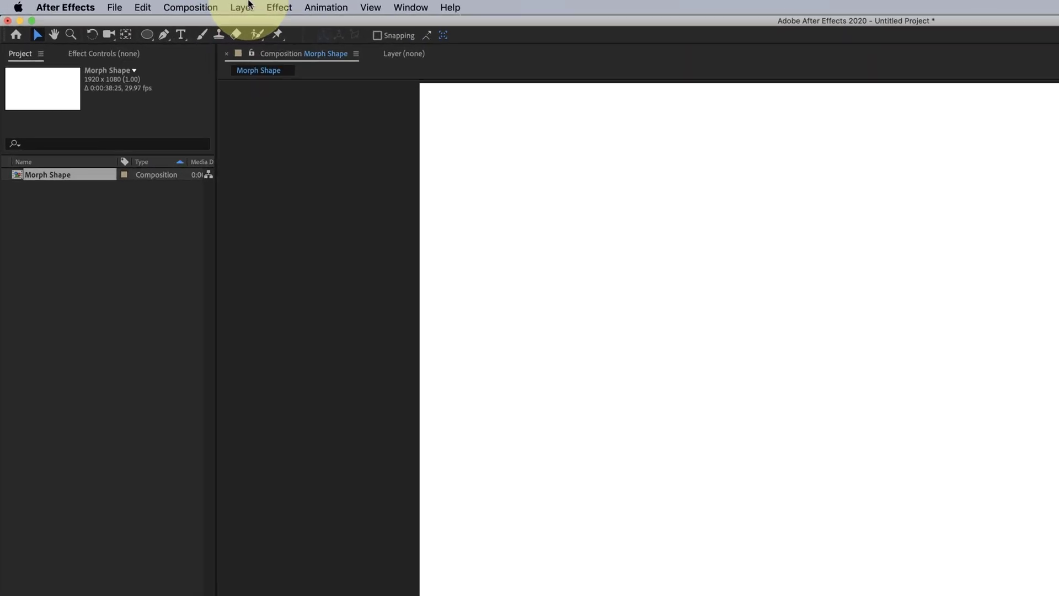
Step: Add a full-frame turquoise solid layer, Turquoise Solid 1, to the comp
{"action": "left_click", "coordinate": [149, 4]}
{"action": "mouse_move", "coordinate": [181, 14]}
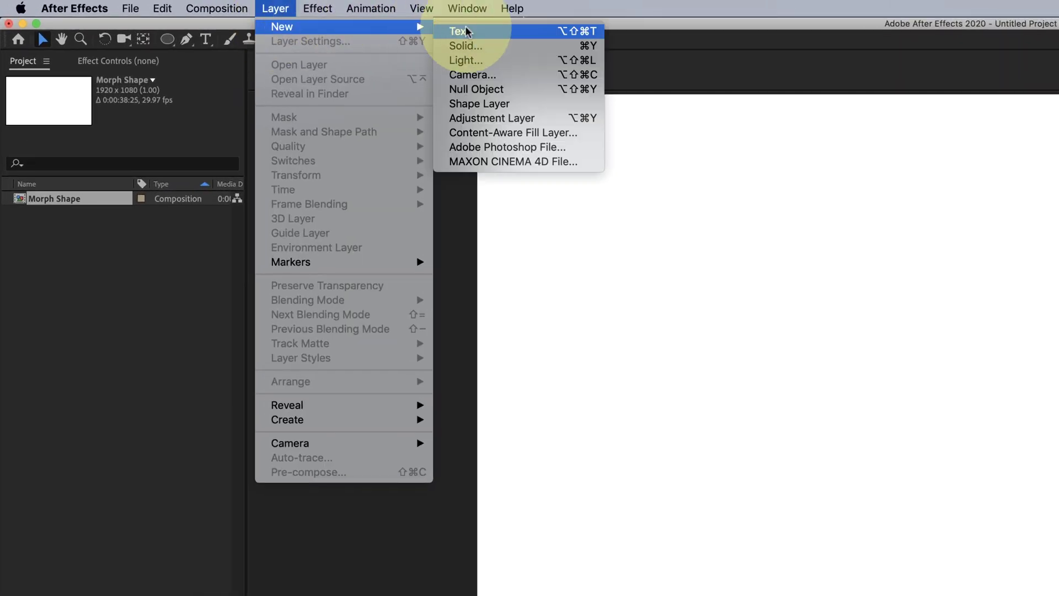
{"action": "left_click", "coordinate": [515, 45]}
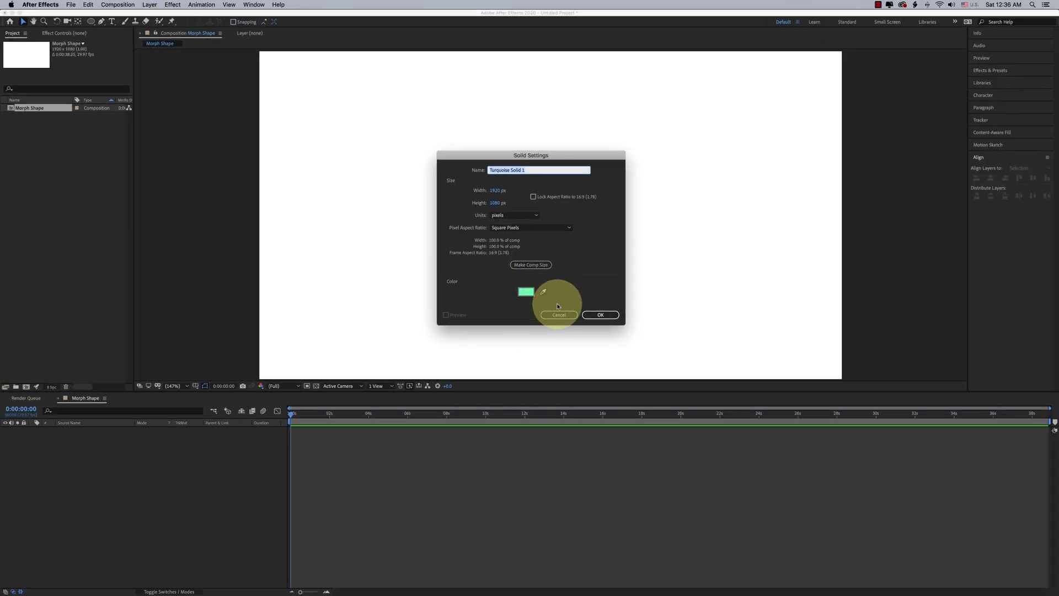
{"action": "left_click", "coordinate": [598, 315]}
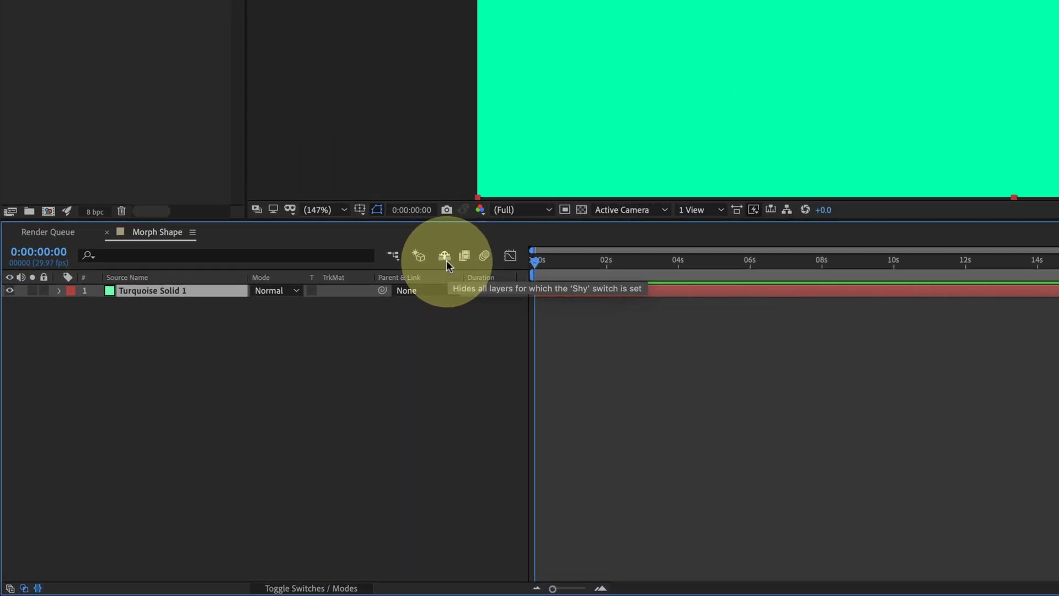
Step: Mark Turquoise Solid 1 as shy and turn on Hide Shy Layers to remove it from the timeline
{"action": "left_click", "coordinate": [445, 260]}
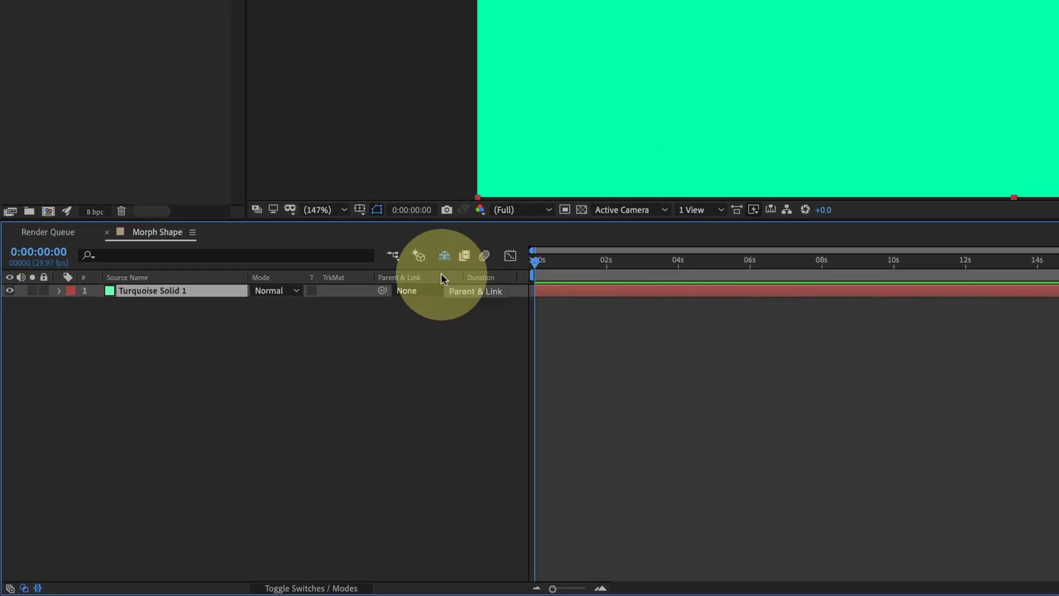
{"action": "left_click", "coordinate": [345, 588]}
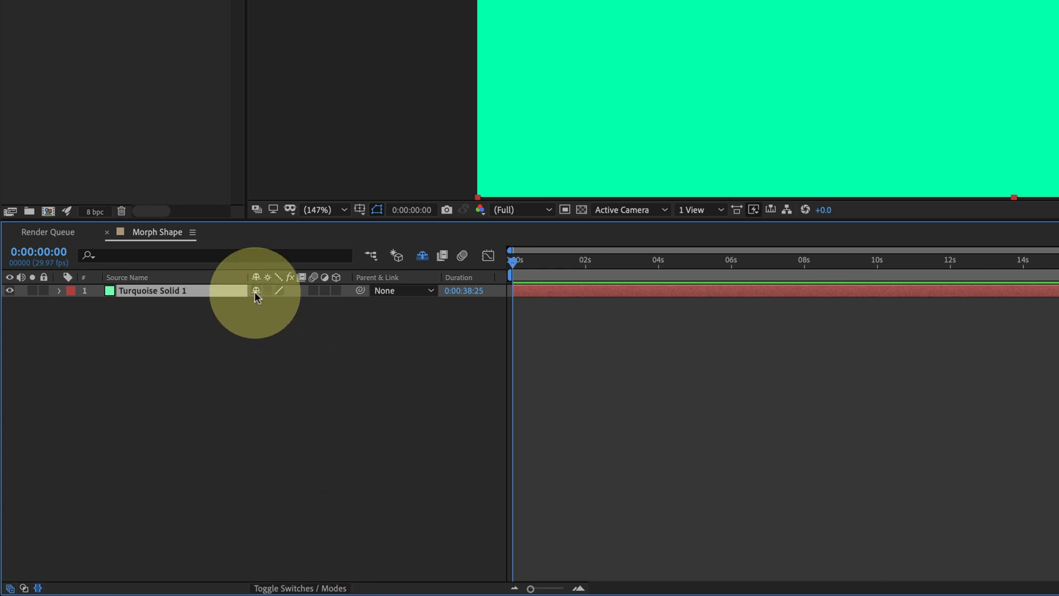
{"action": "left_click", "coordinate": [256, 292]}
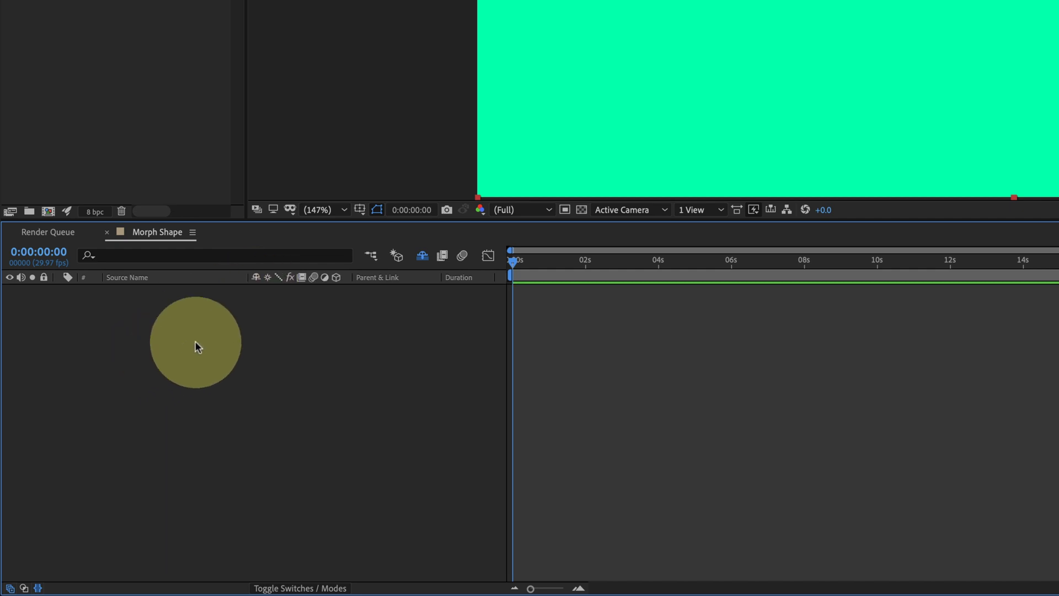
{"action": "left_click", "coordinate": [422, 256]}
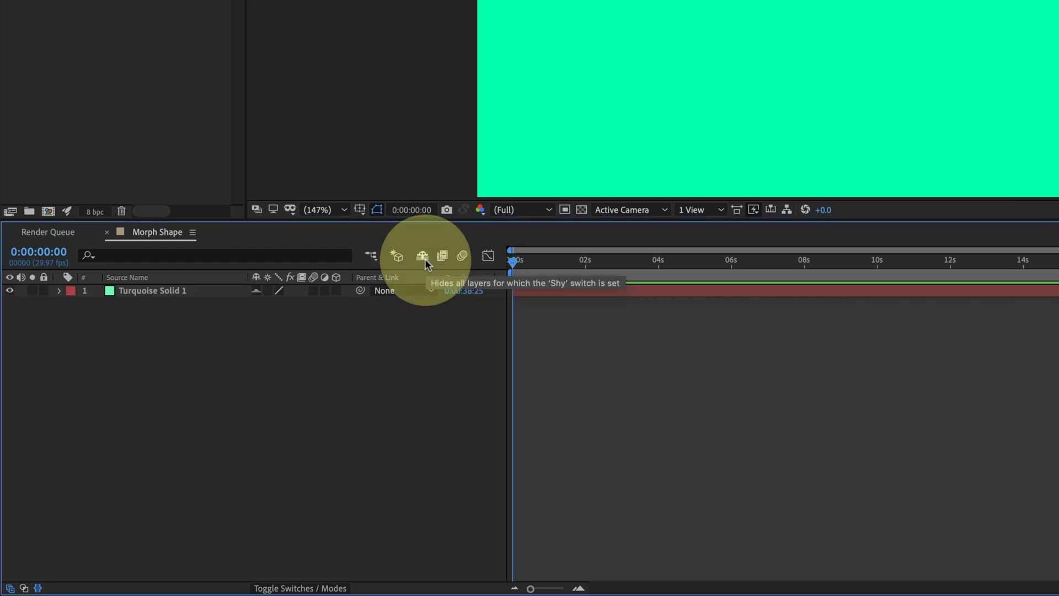
{"action": "left_click", "coordinate": [426, 257]}
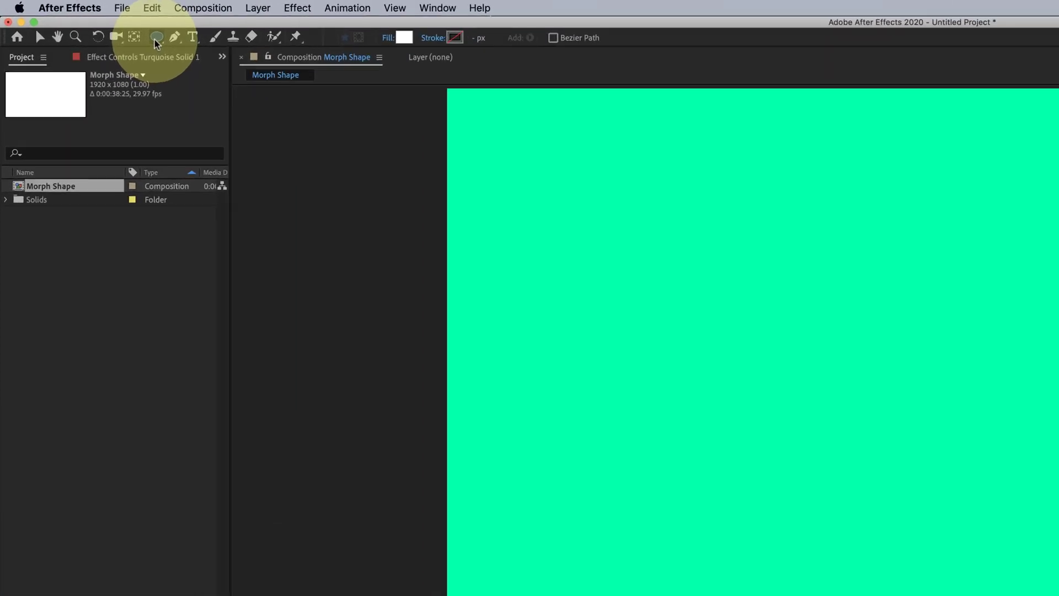
Step: Draw a white-filled circle with the Ellipse tool on the turquoise comp
{"action": "left_click", "coordinate": [156, 39]}
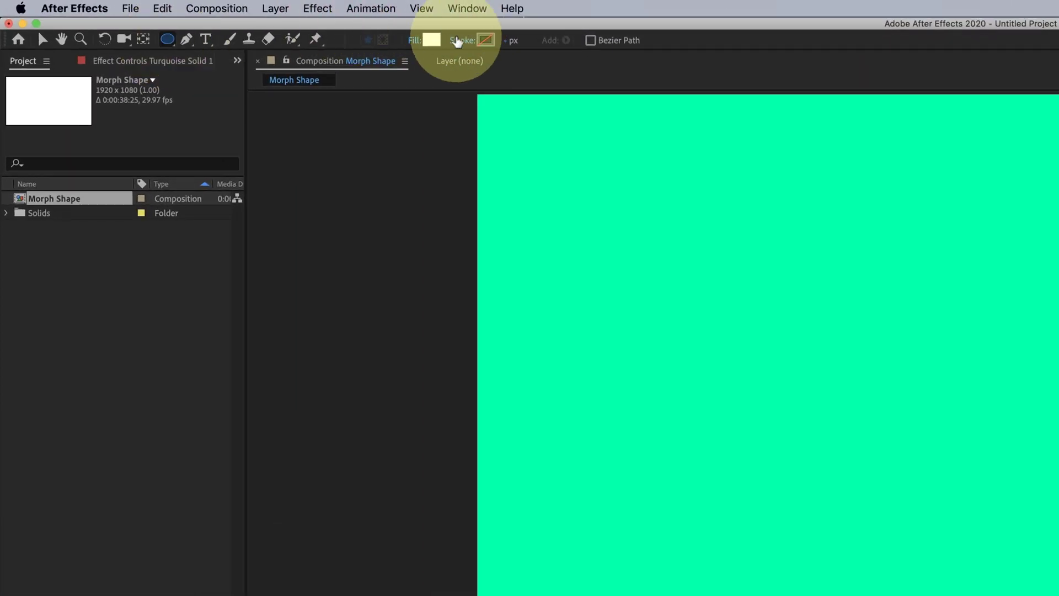
{"action": "left_click", "coordinate": [434, 41]}
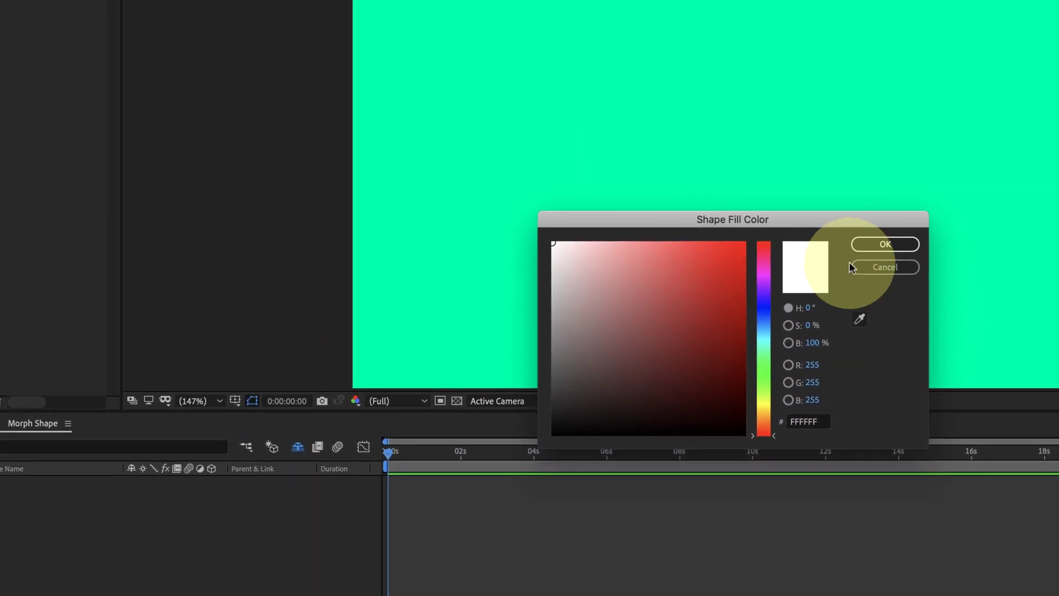
{"action": "left_click", "coordinate": [914, 333]}
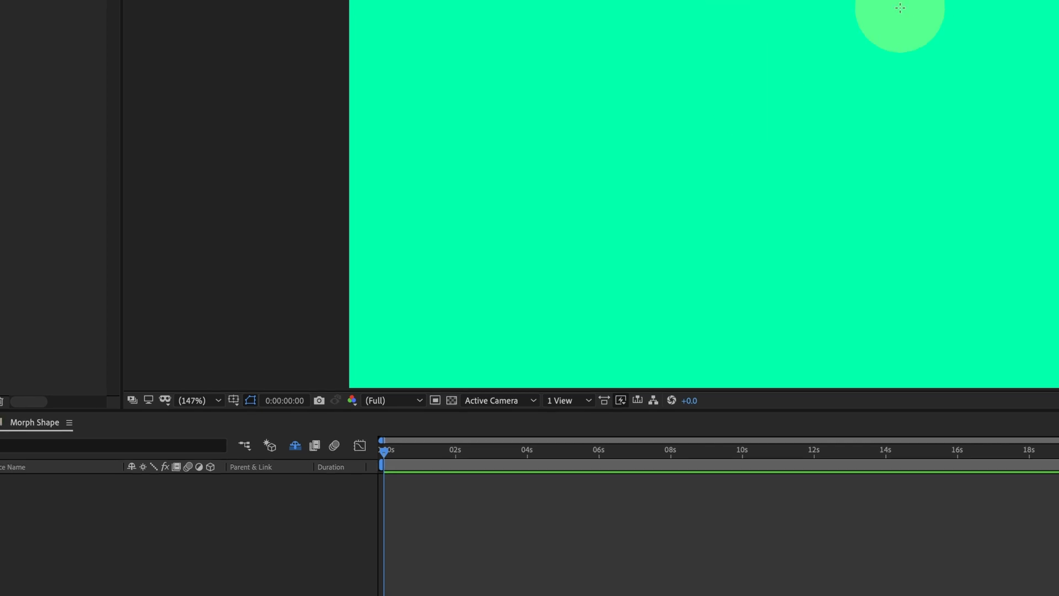
{"action": "left_click_drag", "start_coordinate": [549, 161], "coordinate": [551, 211]}
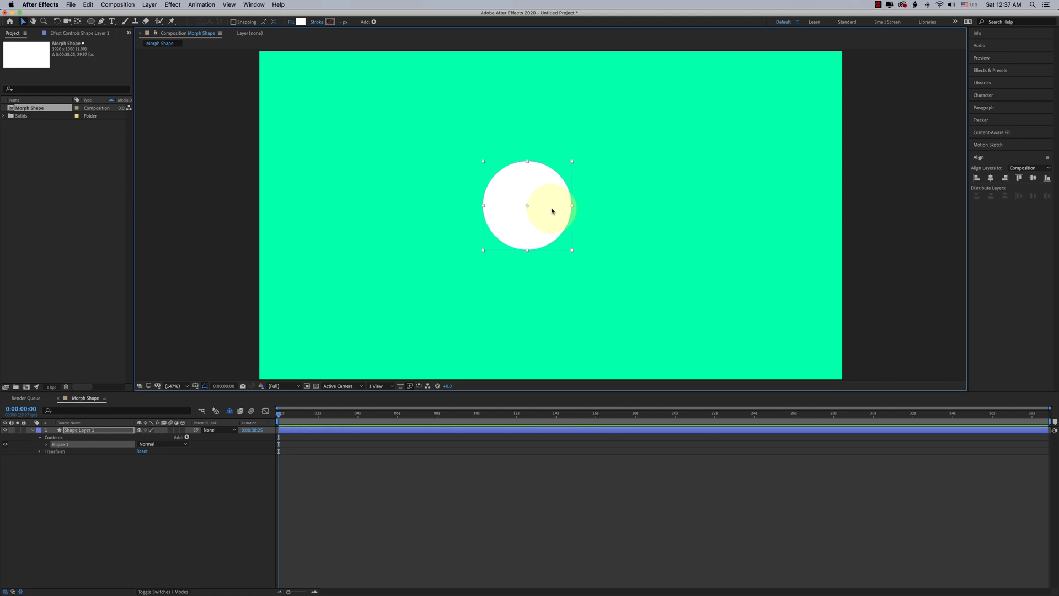
Step: Centre the circle horizontally and vertically in the composition
{"action": "left_click", "coordinate": [991, 180]}
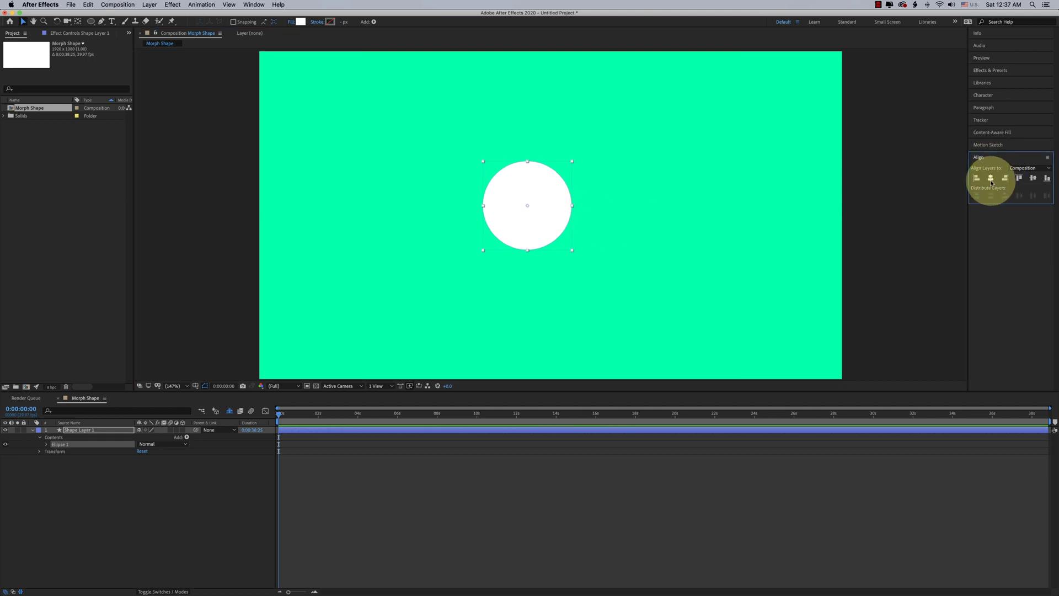
{"action": "left_click", "coordinate": [1034, 178]}
{"action": "left_click", "coordinate": [403, 469]}
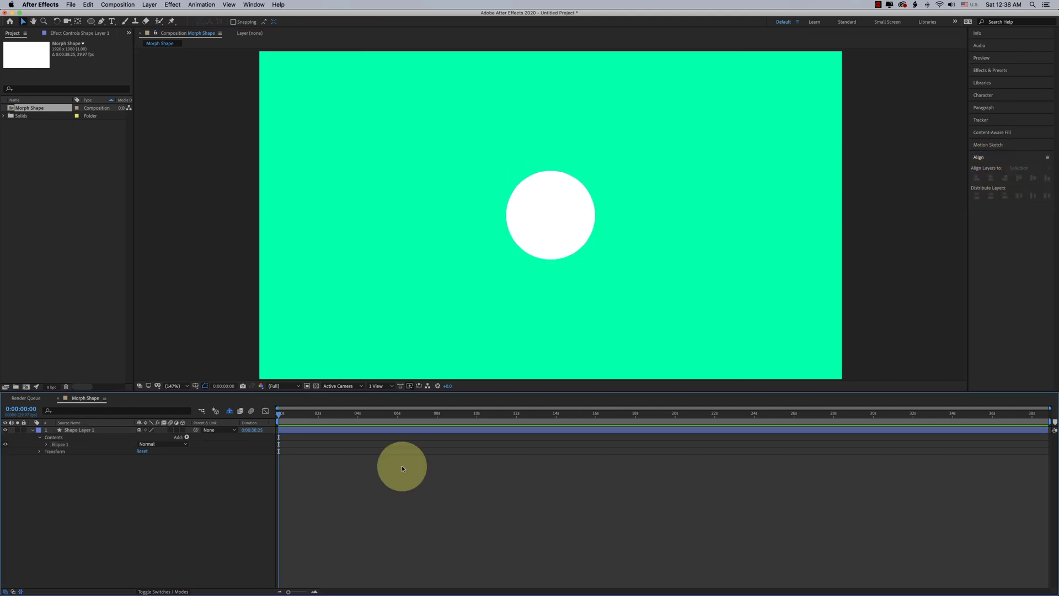
Step: Reposition the circle layer's anchor point near the circle's centre
{"action": "left_click", "coordinate": [353, 431]}
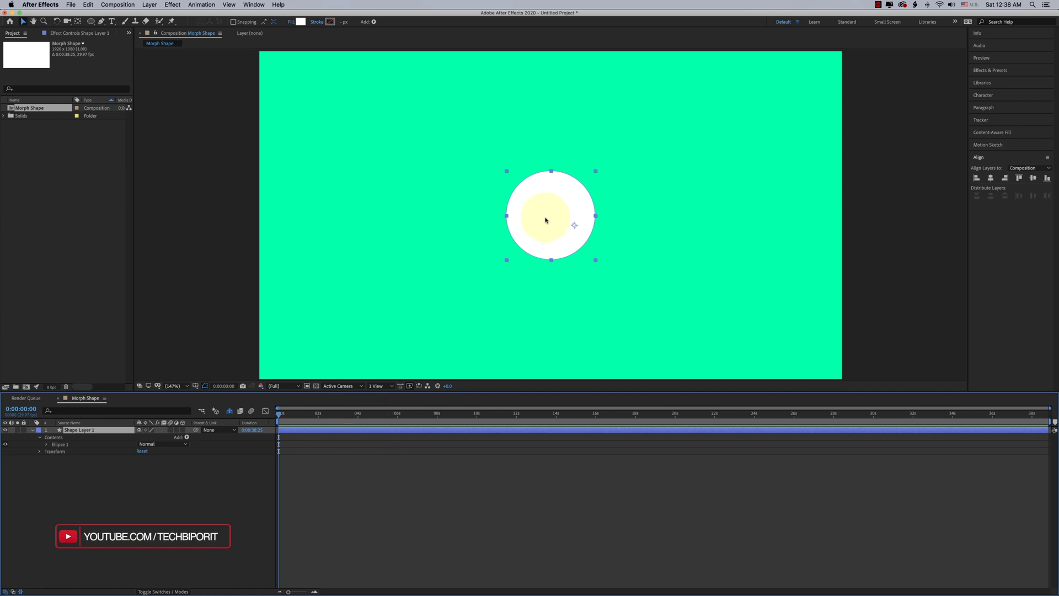
{"action": "left_click", "coordinate": [78, 22]}
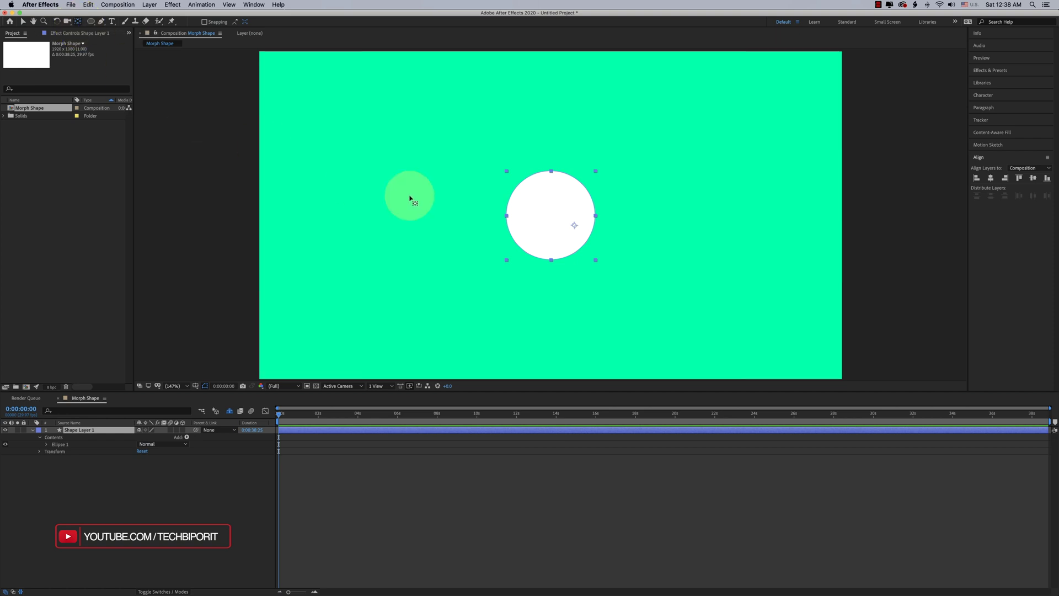
{"action": "left_click", "coordinate": [569, 239]}
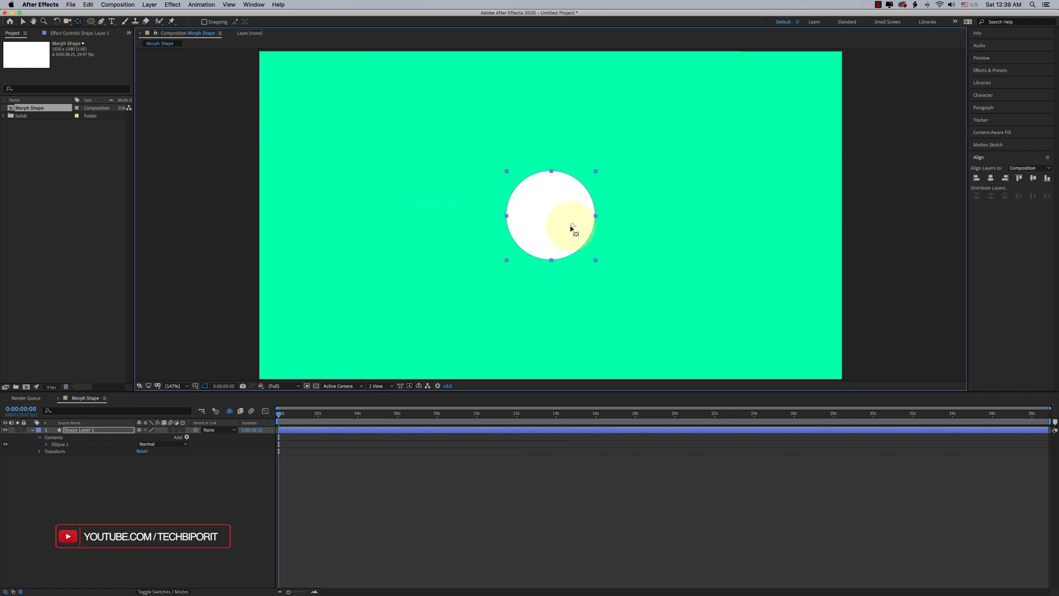
{"action": "left_click_drag", "start_coordinate": [574, 227], "coordinate": [550, 226]}
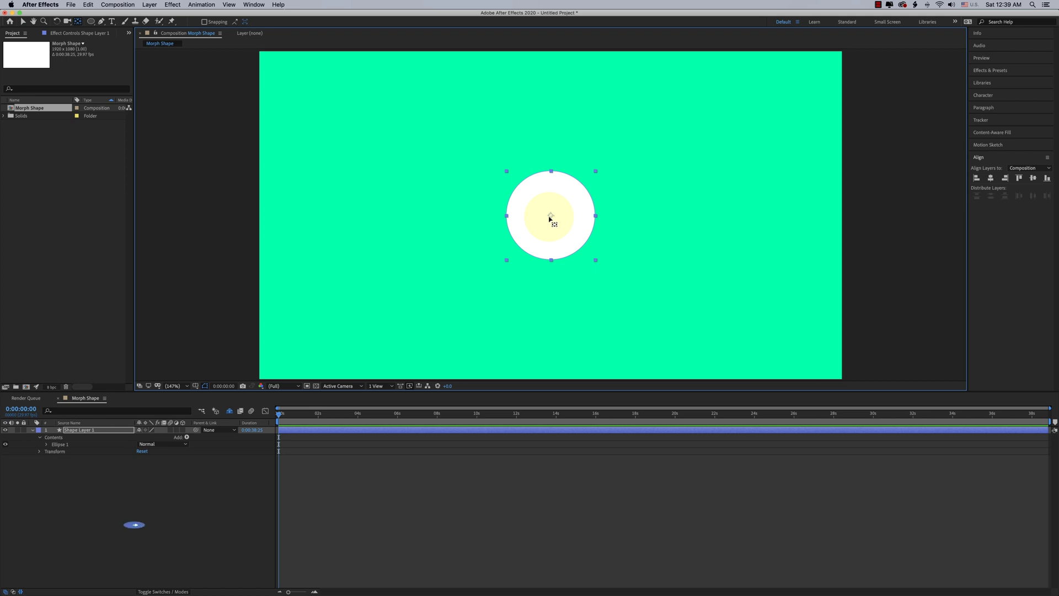
{"action": "left_click_drag", "start_coordinate": [550, 217], "coordinate": [540, 210]}
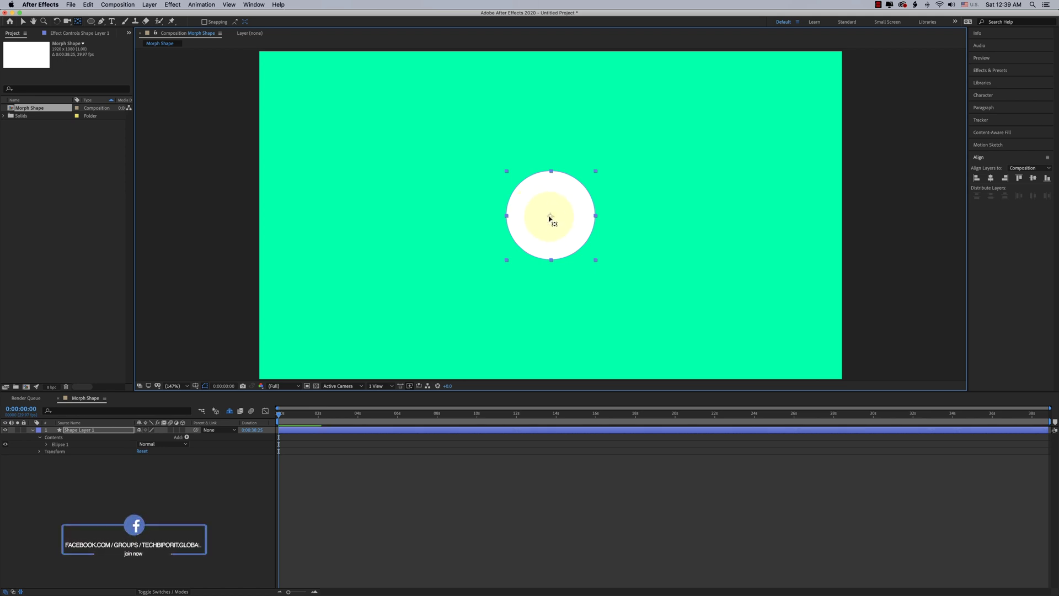
Step: Scale the circle layer to about 143%
{"action": "left_click", "coordinate": [130, 475]}
{"action": "key", "text": "v"}
{"action": "left_click", "coordinate": [87, 430]}
{"action": "key", "text": "s"}
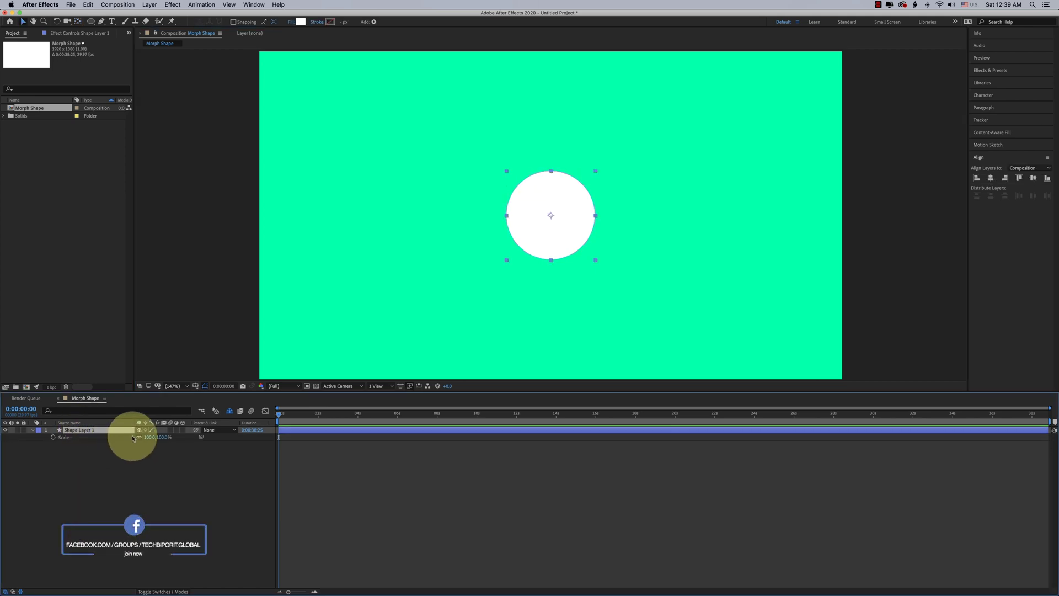
{"action": "left_click_drag", "start_coordinate": [153, 440], "coordinate": [195, 439]}
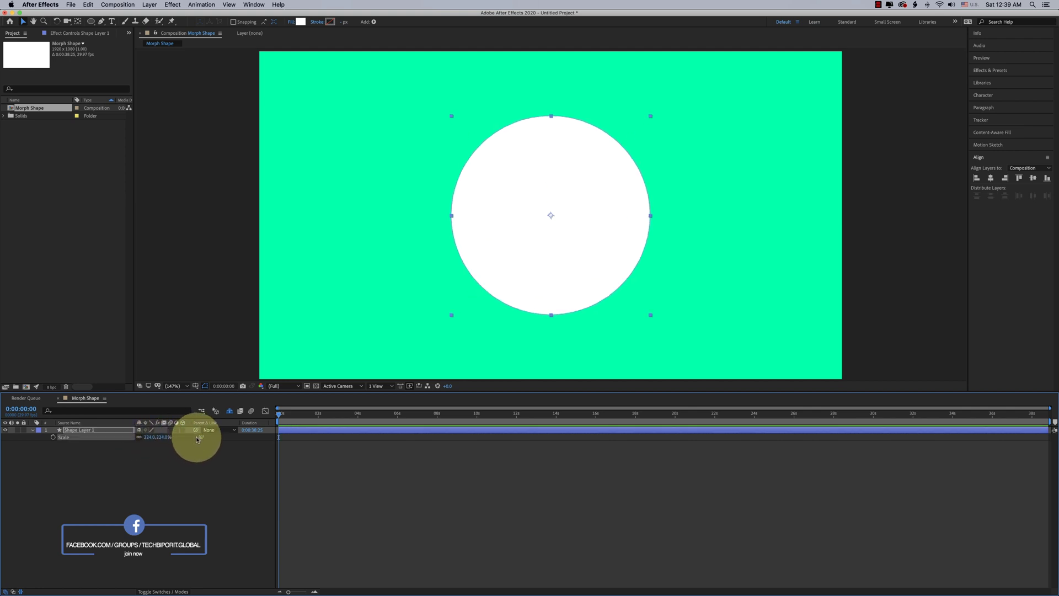
{"action": "key", "text": "super+z"}
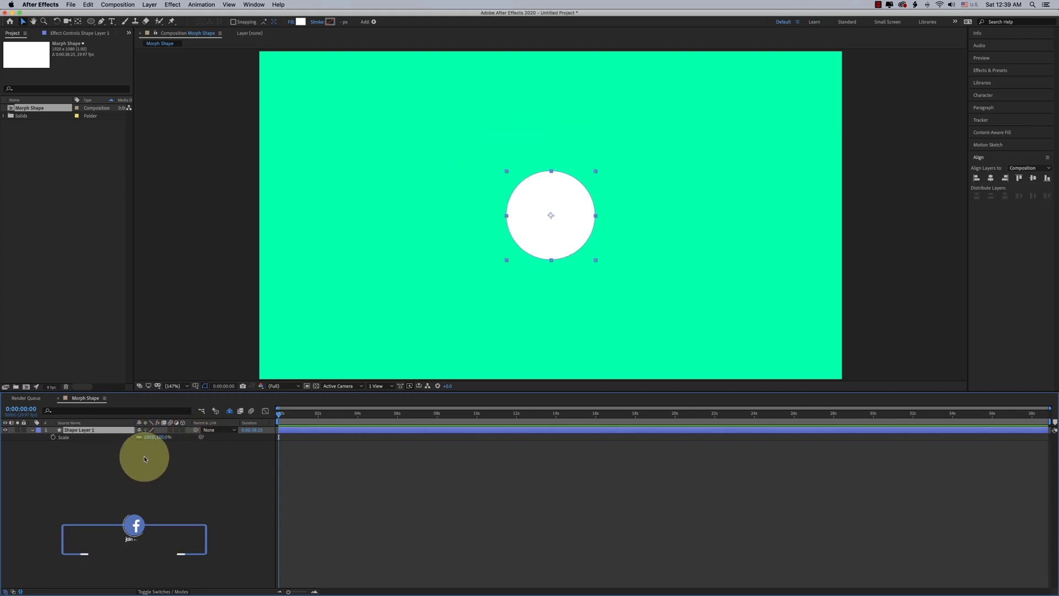
{"action": "left_click_drag", "start_coordinate": [147, 435], "coordinate": [161, 436]}
Step: Rename the circle's shape layer to circle
{"action": "left_click", "coordinate": [121, 474]}
{"action": "left_click", "coordinate": [103, 430]}
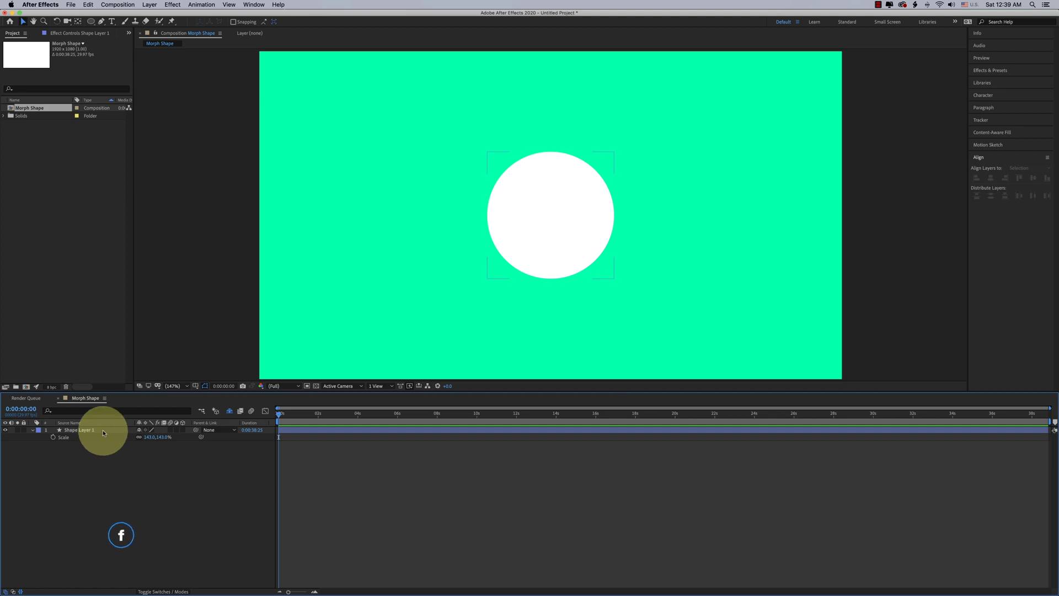
{"action": "type", "text": "R"}
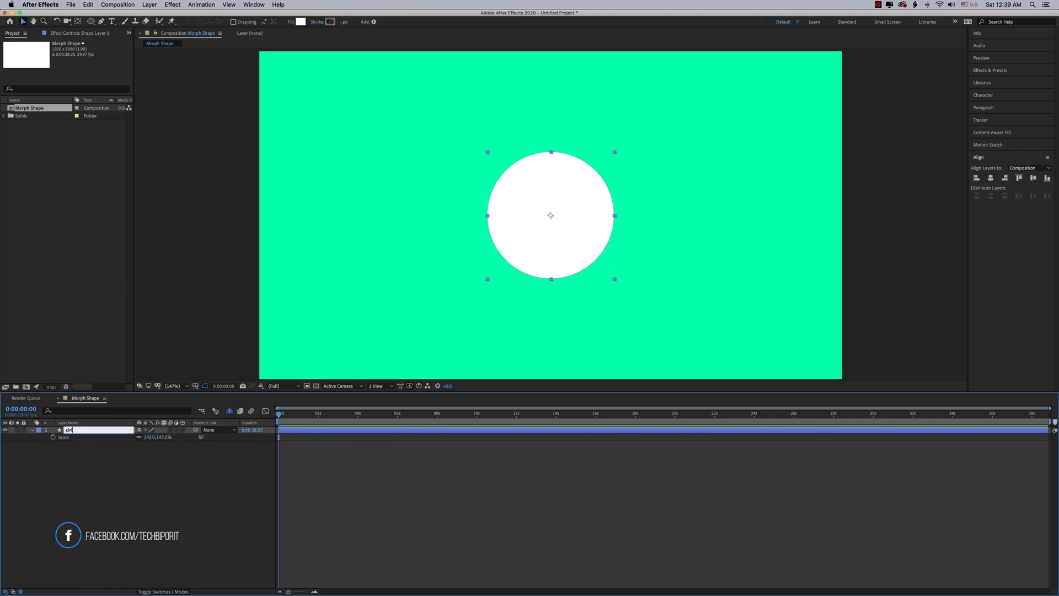
{"action": "left_click", "coordinate": [146, 425]}
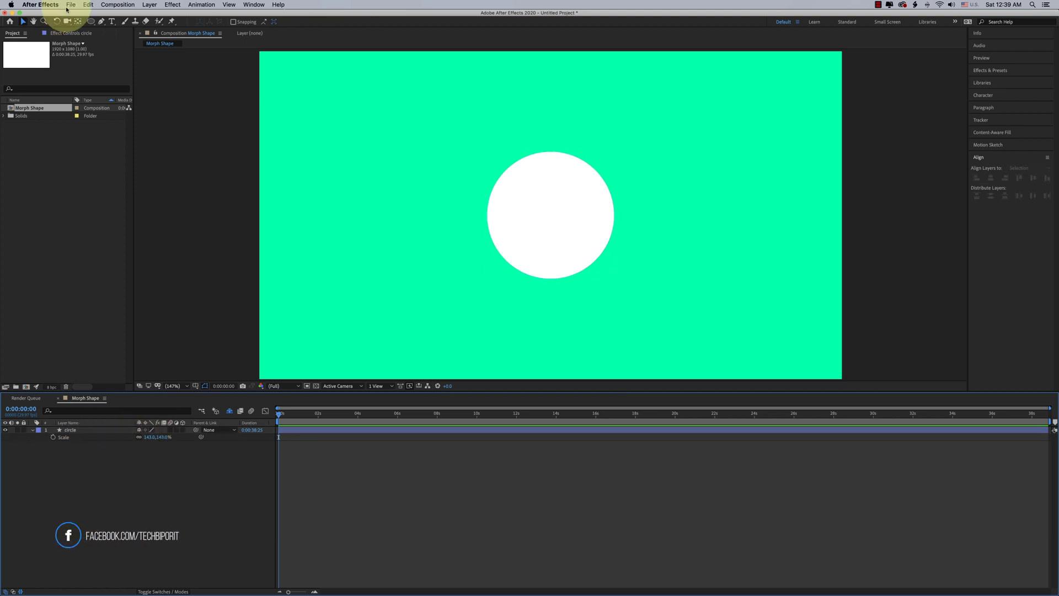
Step: Draw a white rectangle over the circle and centre it horizontally in the comp
{"action": "left_click_drag", "start_coordinate": [91, 21], "coordinate": [127, 22]}
{"action": "left_click_drag", "start_coordinate": [448, 176], "coordinate": [673, 252]}
{"action": "key", "text": "v"}
{"action": "left_click", "coordinate": [992, 178]}
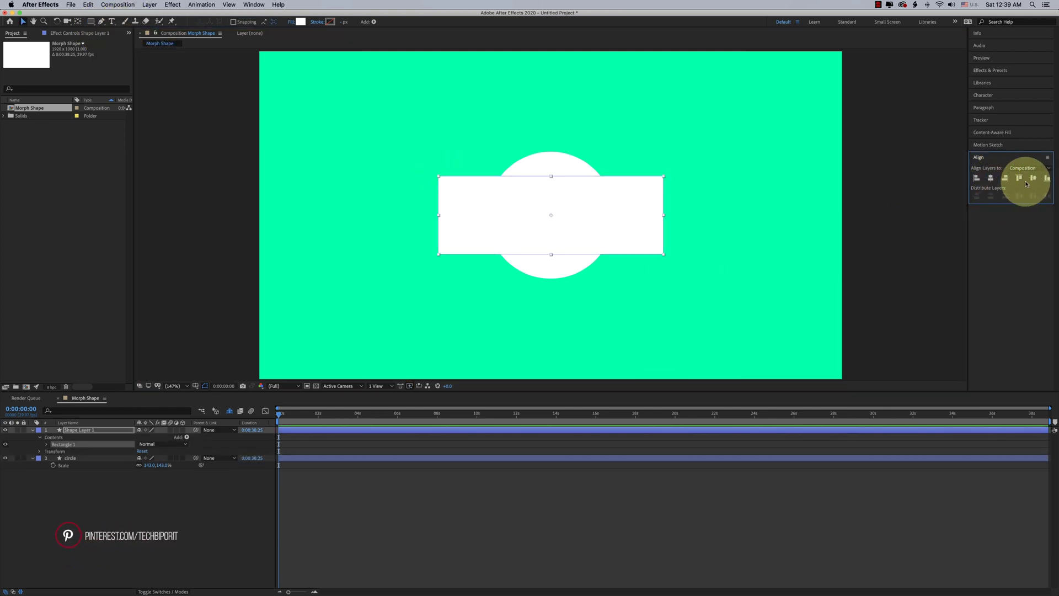
Step: Rename the new shape layer to rectangle and collapse its properties
{"action": "left_click", "coordinate": [336, 435]}
{"action": "left_click", "coordinate": [537, 231]}
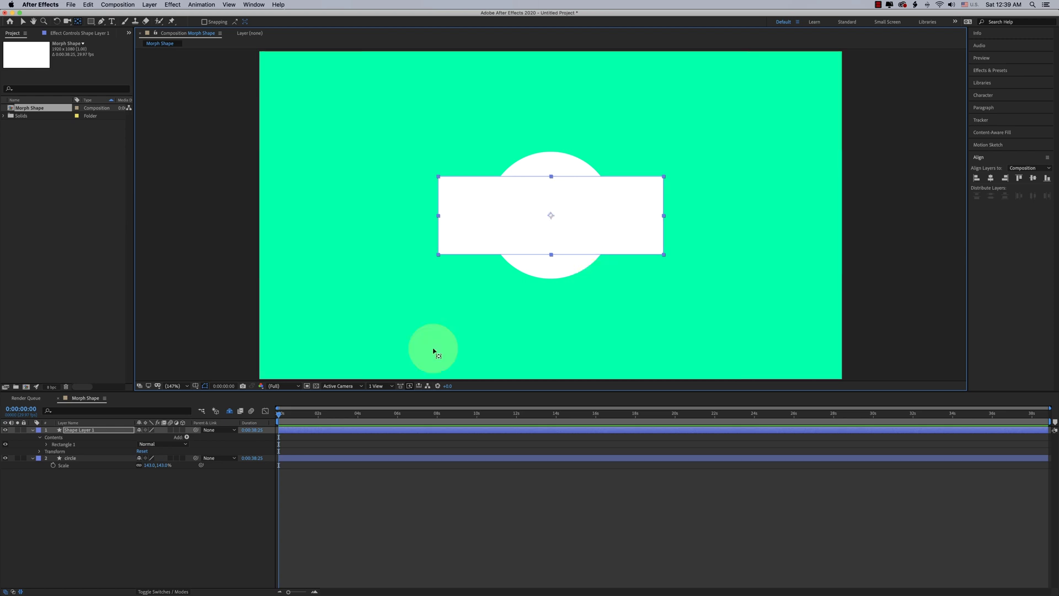
{"action": "left_click", "coordinate": [383, 440]}
{"action": "left_click", "coordinate": [87, 432]}
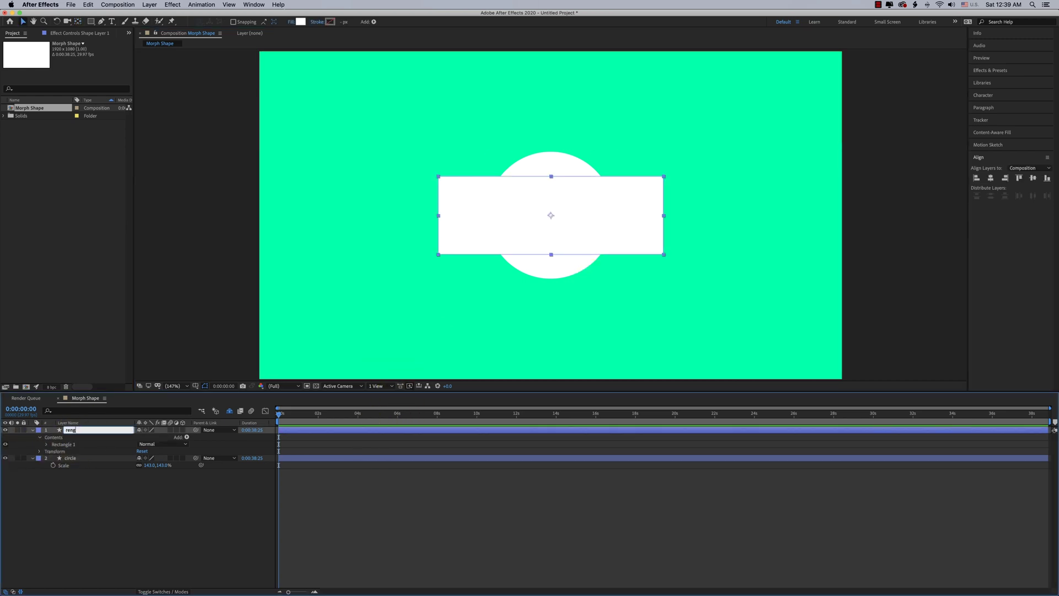
{"action": "left_click", "coordinate": [33, 430]}
{"action": "left_click", "coordinate": [99, 499]}
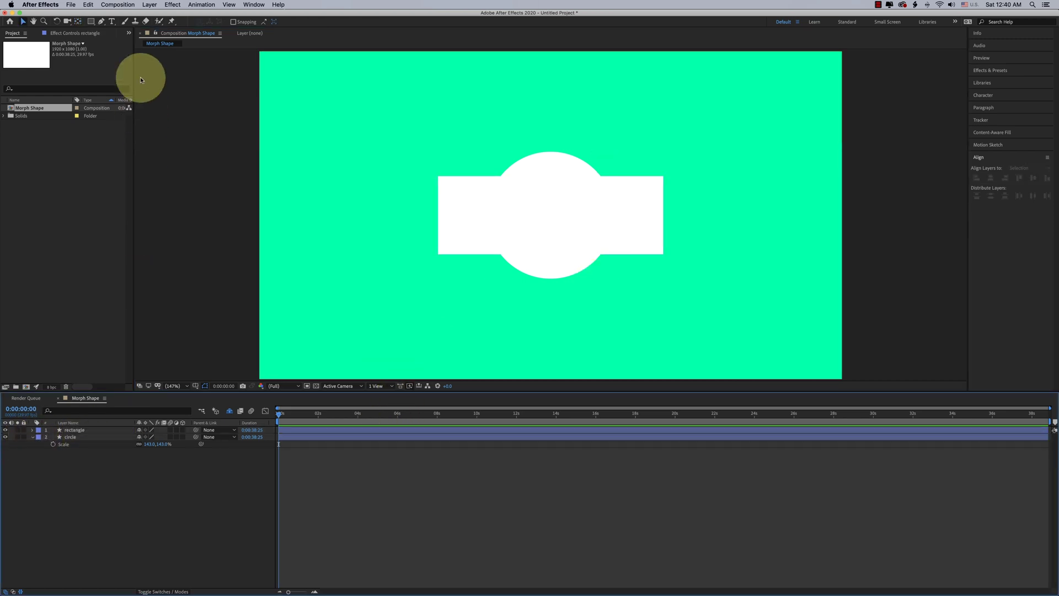
Step: Draw a white pentagon with the Polygon Tool and centre it in the composition
{"action": "left_click", "coordinate": [93, 22]}
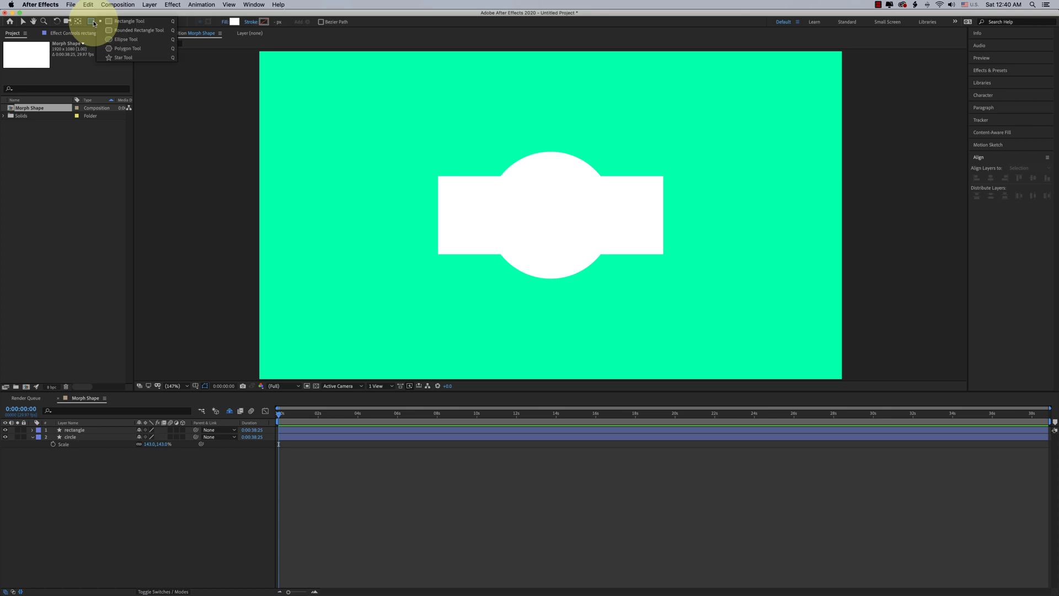
{"action": "left_click", "coordinate": [126, 39]}
{"action": "left_click_drag", "start_coordinate": [548, 191], "coordinate": [587, 249]}
{"action": "key", "text": "v"}
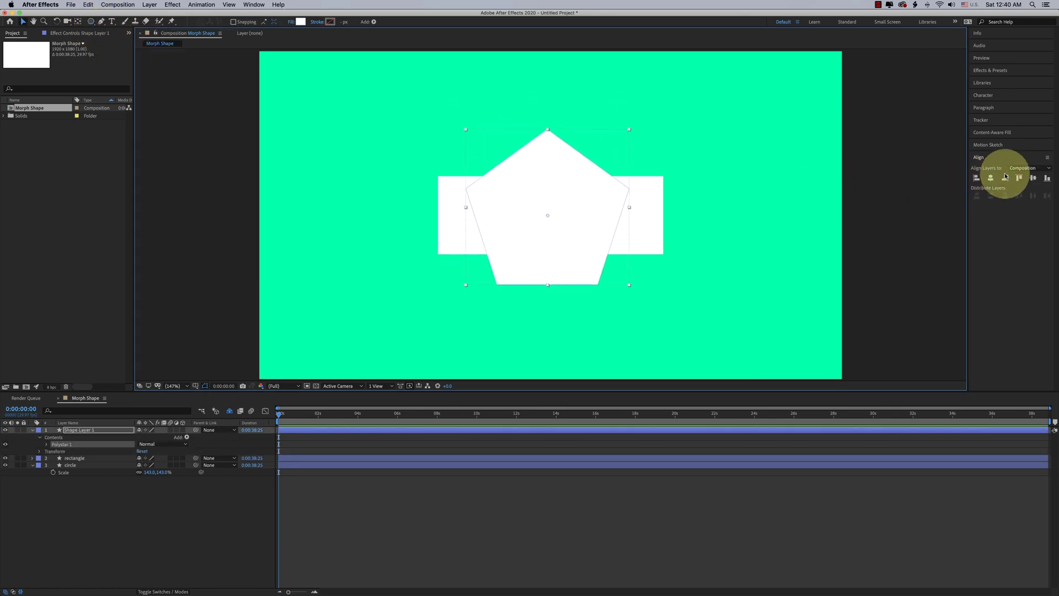
{"action": "left_click", "coordinate": [1024, 178]}
{"action": "left_click", "coordinate": [1033, 178]}
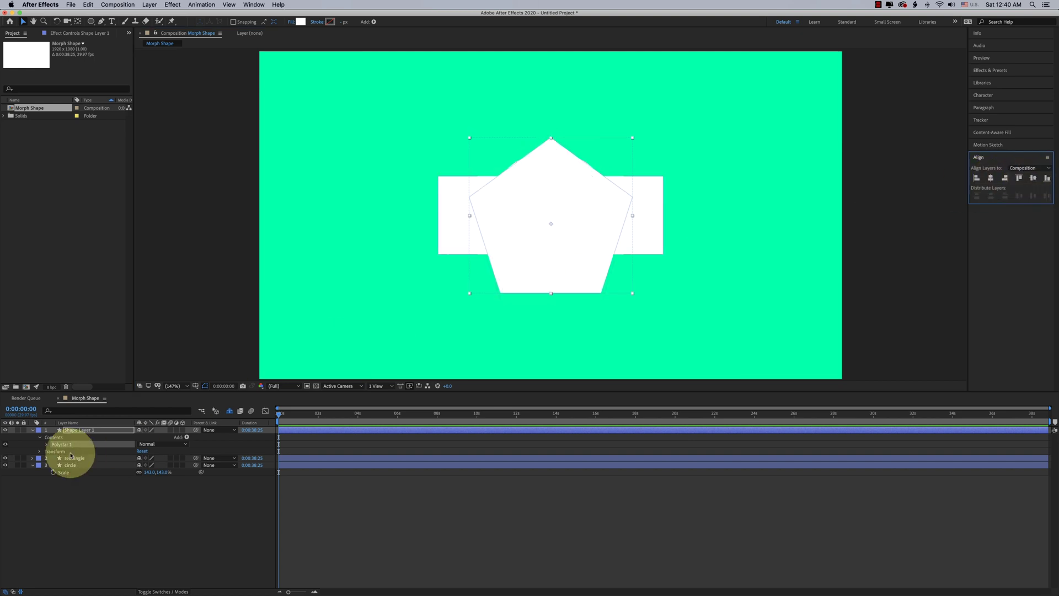
Step: Move the pentagon layer's anchor point to its centre
{"action": "left_click", "coordinate": [101, 518]}
{"action": "left_click", "coordinate": [72, 433]}
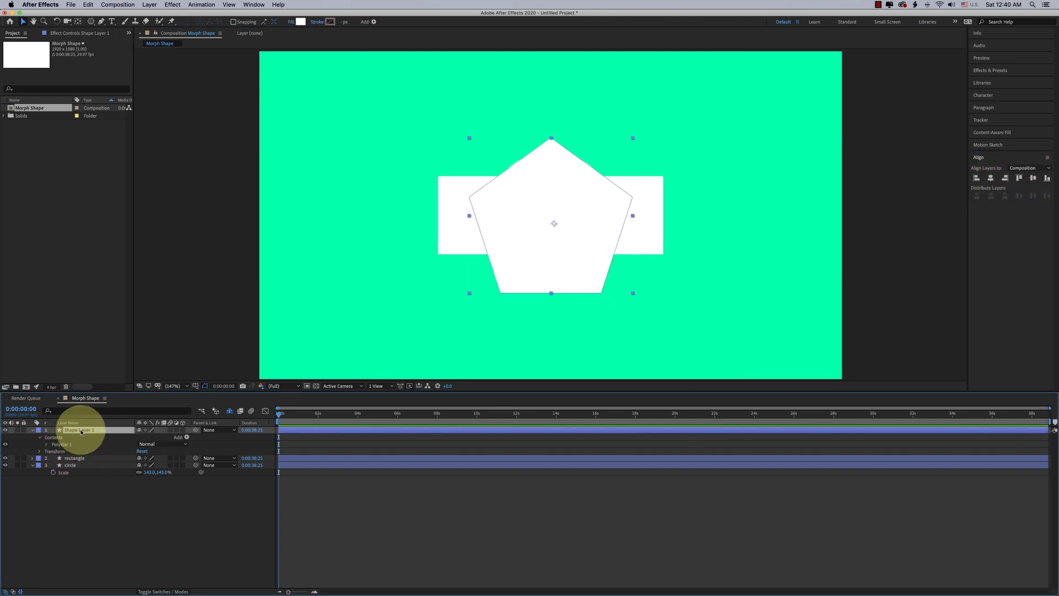
{"action": "key", "text": "y"}
{"action": "left_click_drag", "start_coordinate": [554, 225], "coordinate": [551, 217]}
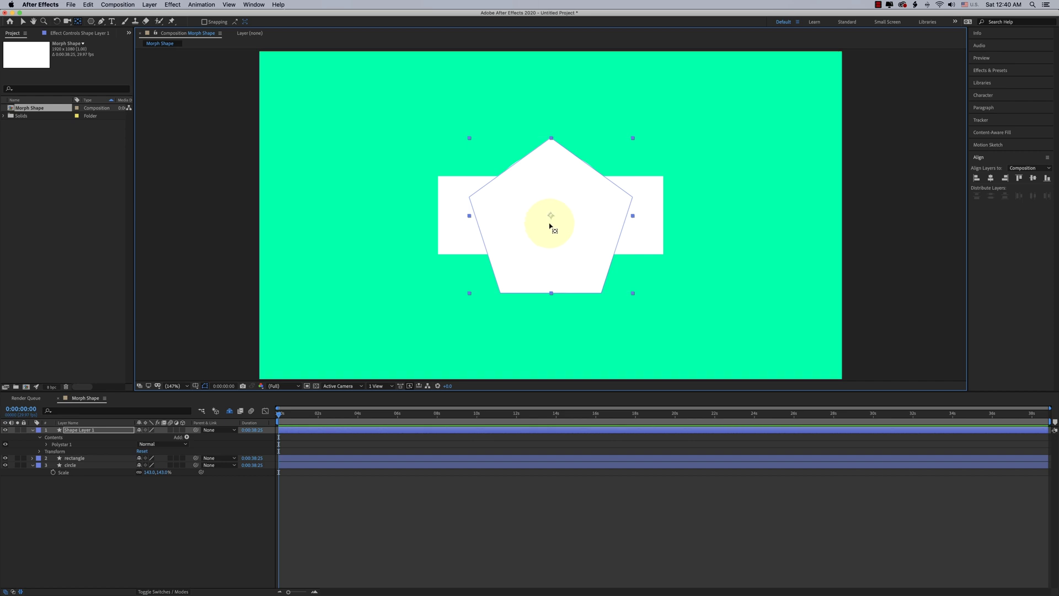
{"action": "key", "text": "v"}
Step: Rename the pentagon layer to polygon and collapse its properties
{"action": "type", "text": "s"}
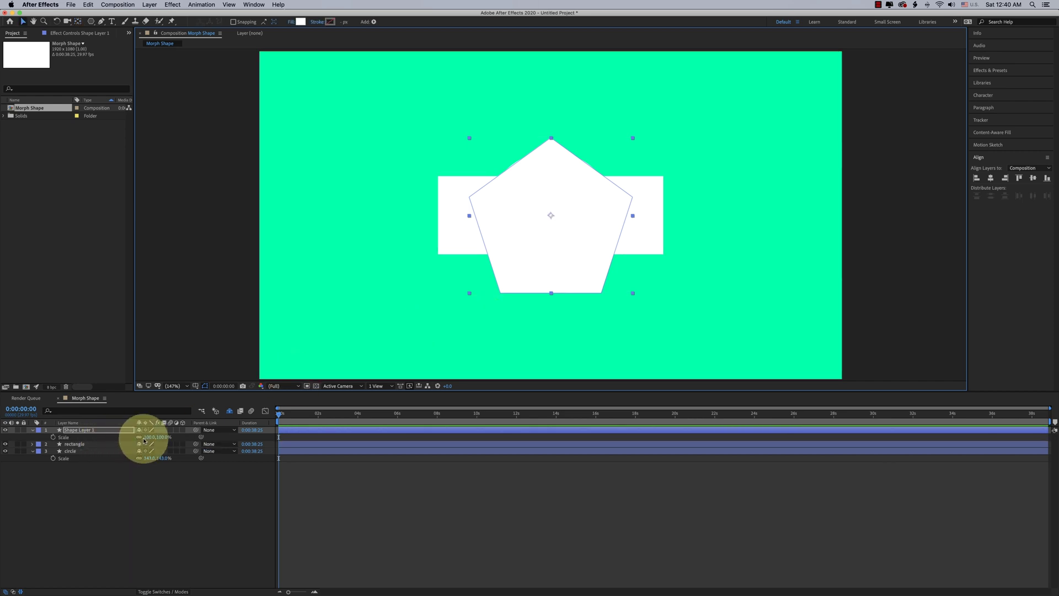
{"action": "type", "text": "polygon"}
{"action": "key", "text": "Return"}
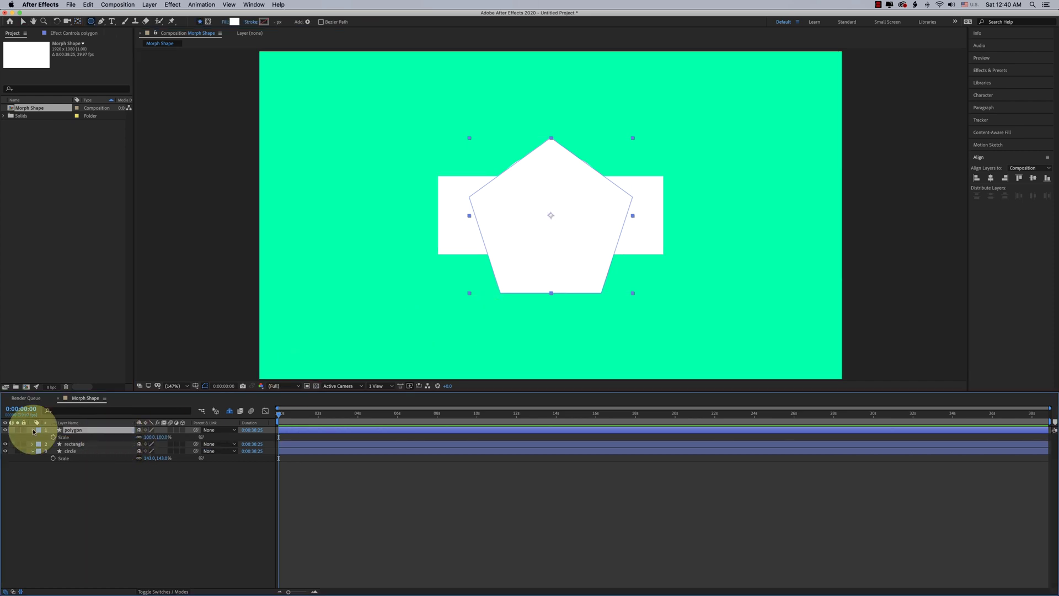
{"action": "left_click", "coordinate": [33, 430]}
{"action": "left_click", "coordinate": [87, 529]}
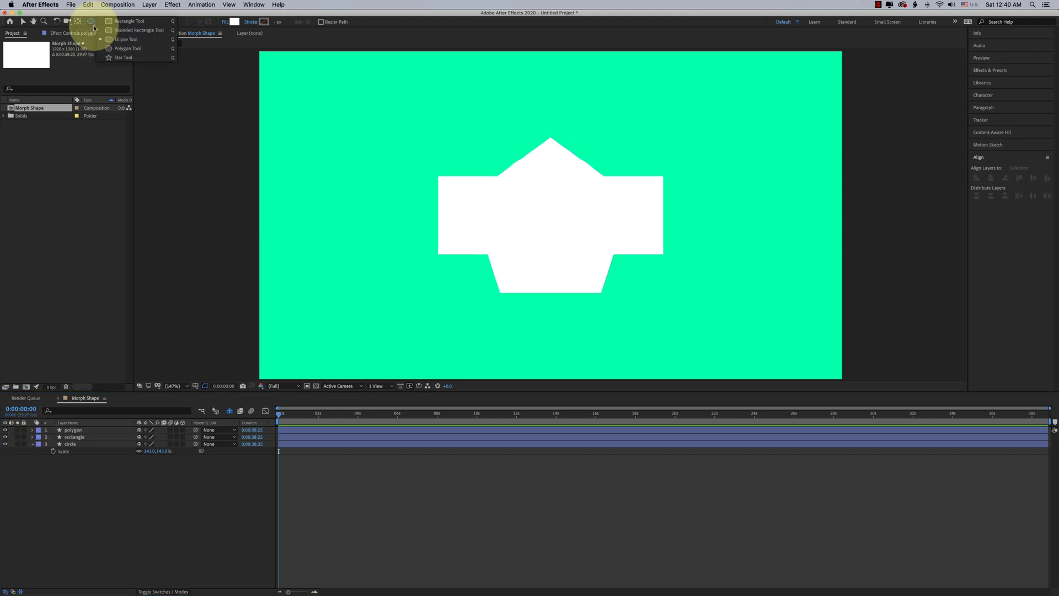
Step: Draw a white star with the Star Tool and centre it in the composition
{"action": "left_click", "coordinate": [123, 57]}
{"action": "left_click_drag", "start_coordinate": [521, 172], "coordinate": [584, 253]}
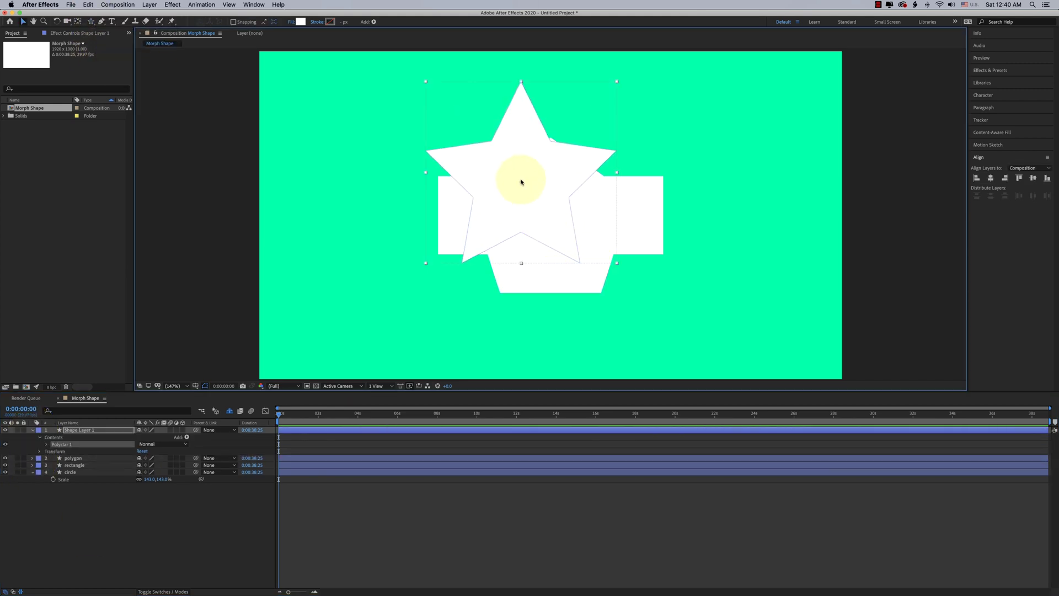
{"action": "left_click_drag", "start_coordinate": [522, 182], "coordinate": [560, 231]}
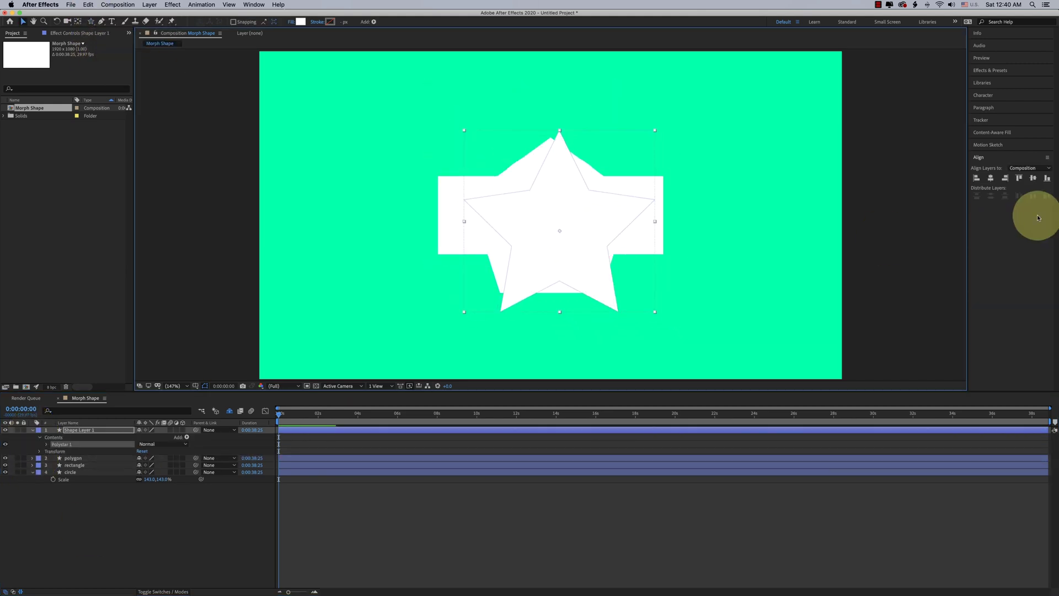
{"action": "left_click", "coordinate": [991, 177]}
{"action": "left_click", "coordinate": [1033, 178]}
Step: Move the star layer's anchor point to the star's centre
{"action": "left_click", "coordinate": [91, 430]}
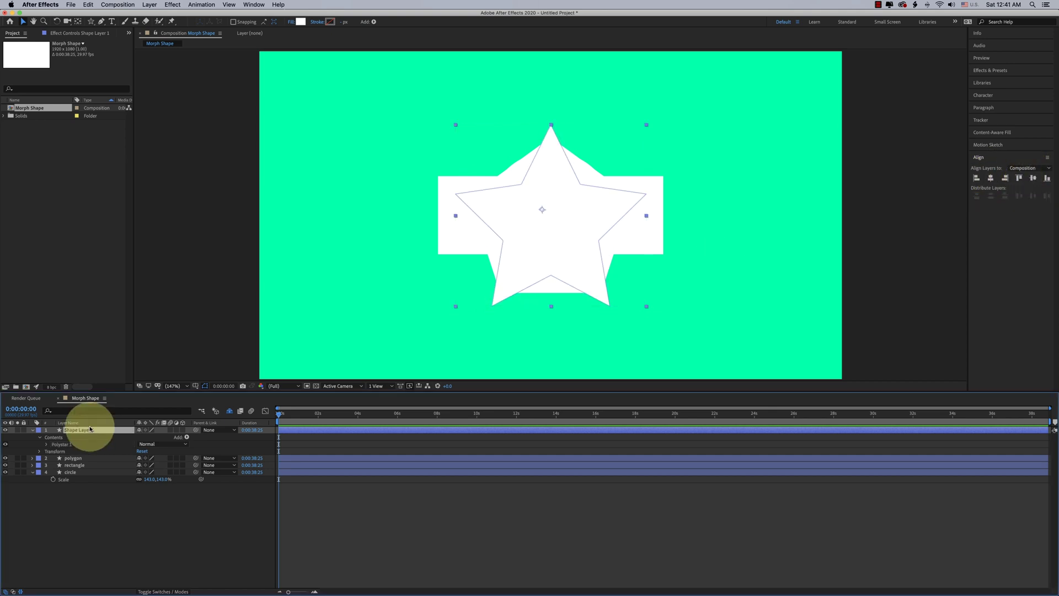
{"action": "key", "text": "y"}
{"action": "left_click", "coordinate": [542, 210]}
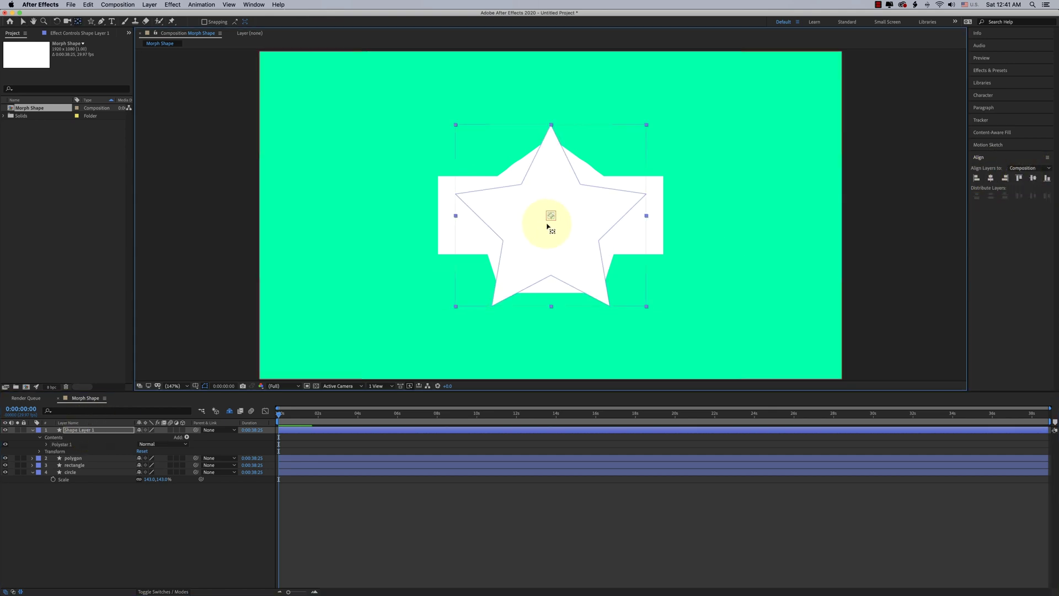
{"action": "key", "text": "v"}
Step: Rename the star's shape layer to star
{"action": "left_click", "coordinate": [371, 508]}
{"action": "left_click", "coordinate": [88, 431]}
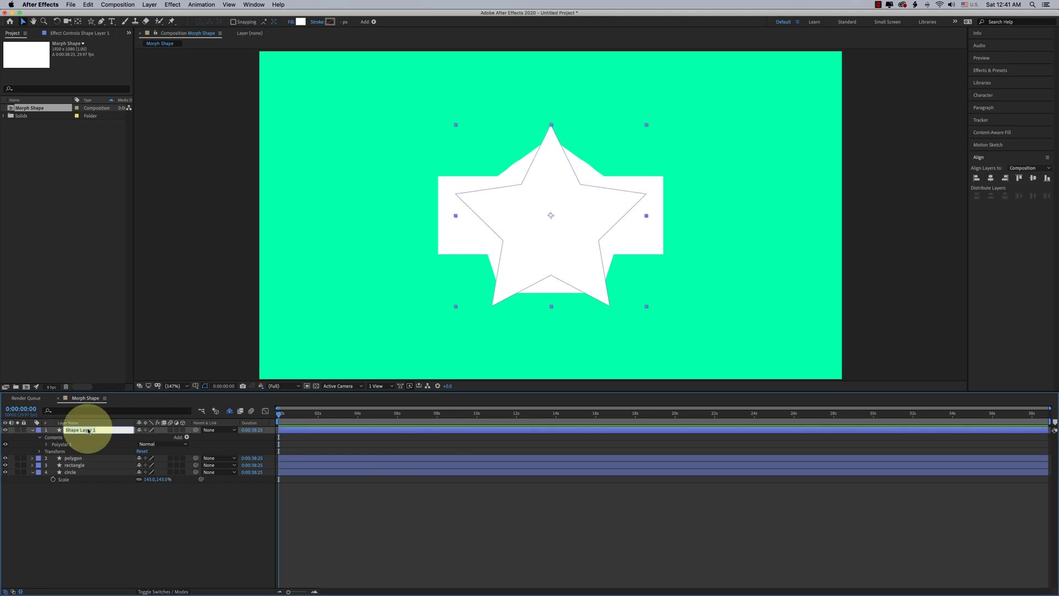
{"action": "type", "text": "star"}
{"action": "key", "text": "Return"}
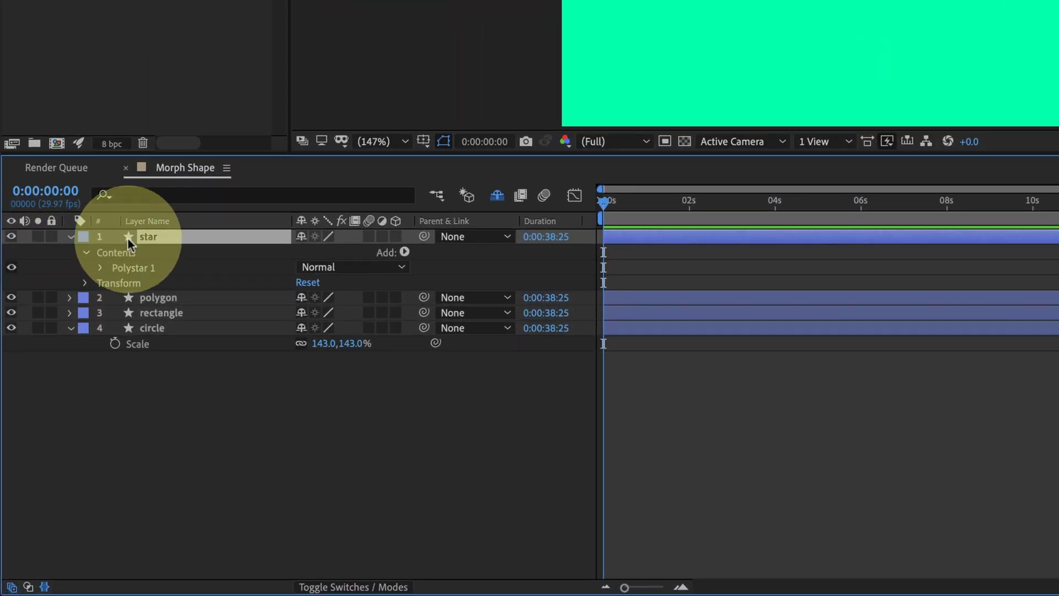
Step: Convert the star's Polystar path to a Bezier path and keyframe its Path at 0:00
{"action": "left_click", "coordinate": [101, 270]}
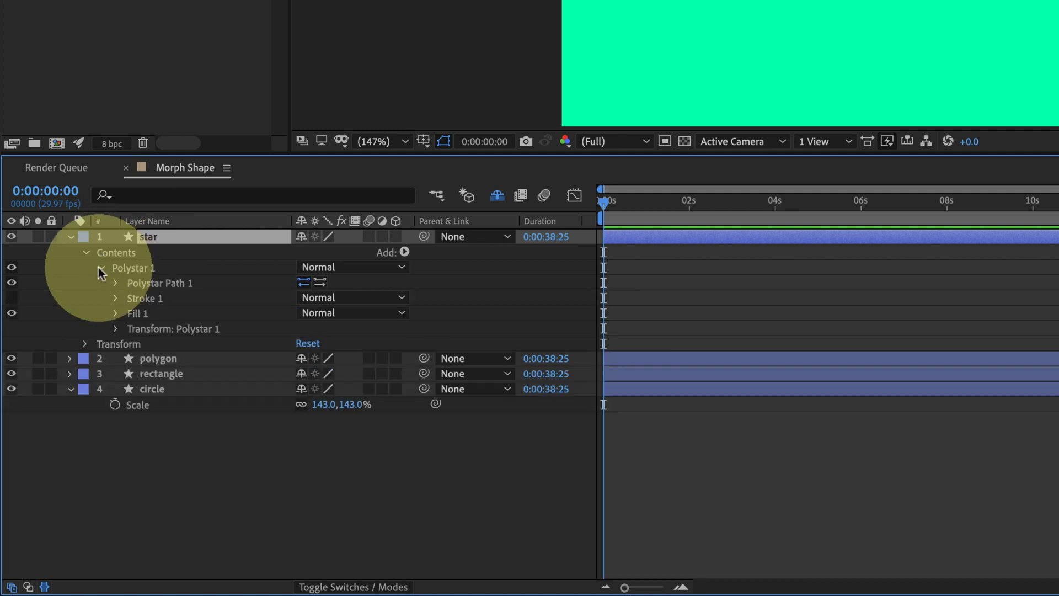
{"action": "left_click", "coordinate": [134, 267]}
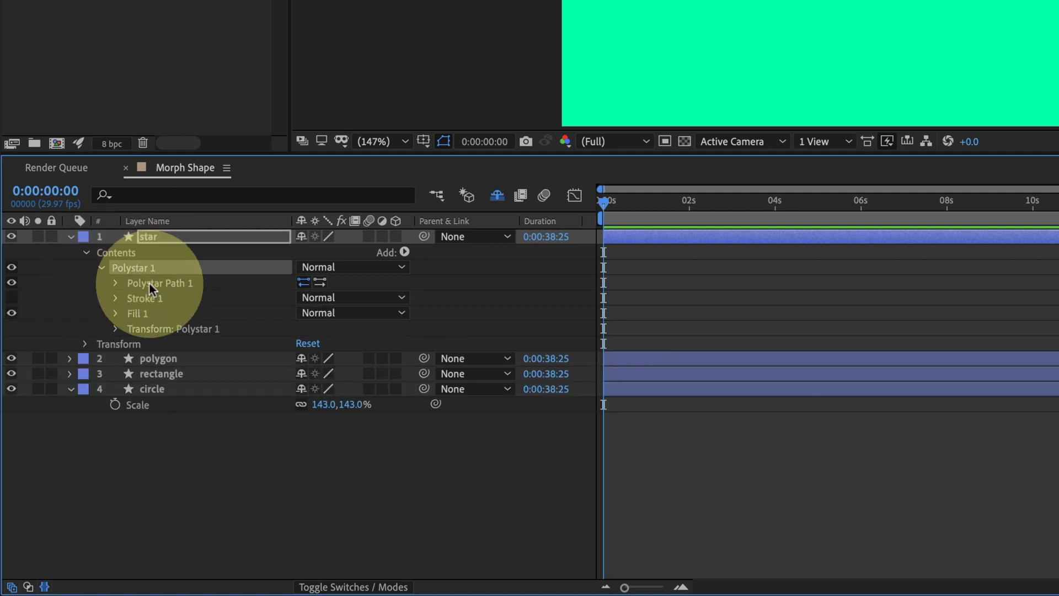
{"action": "right_click", "coordinate": [134, 283]}
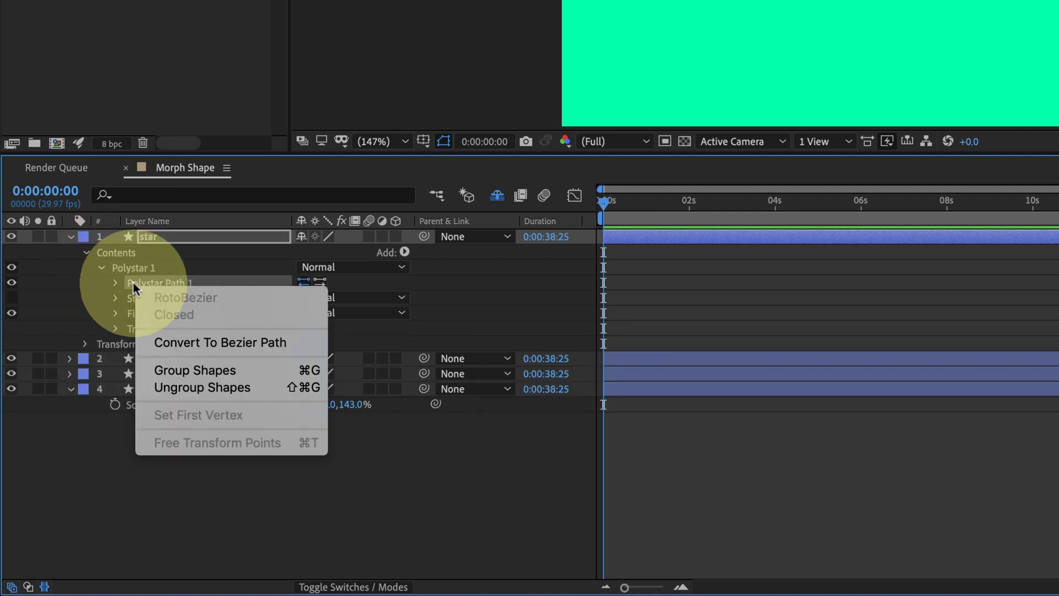
{"action": "left_click", "coordinate": [160, 341]}
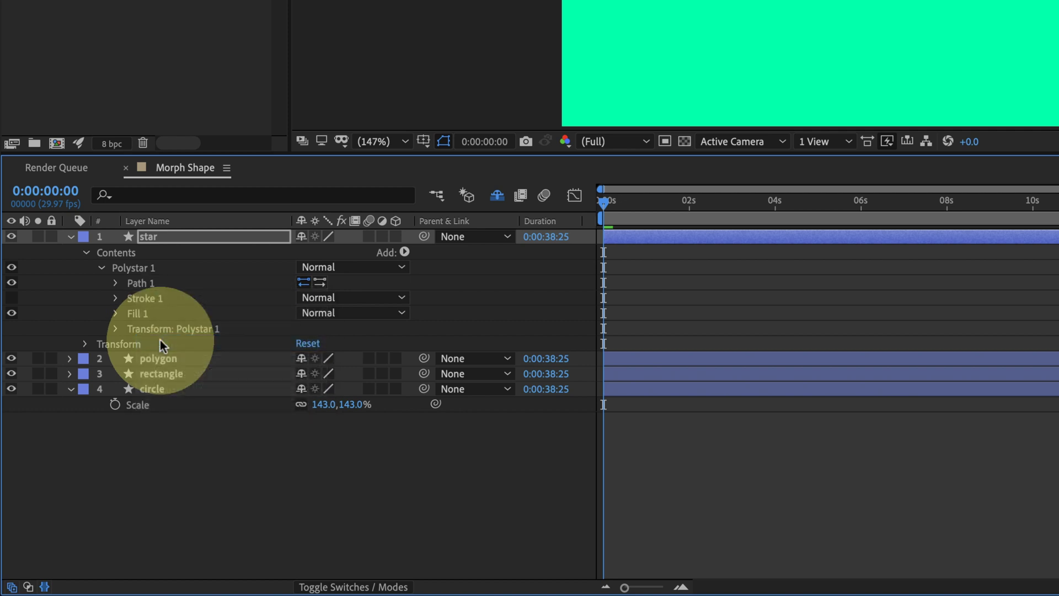
{"action": "left_click", "coordinate": [117, 283]}
{"action": "left_click", "coordinate": [145, 298]}
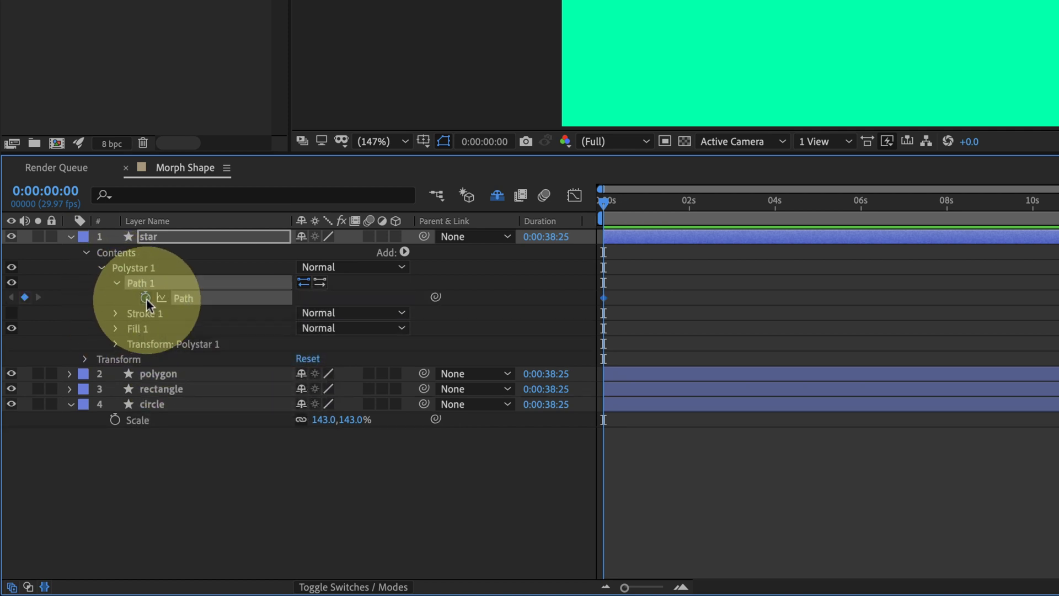
Step: Open the rectangle layer's shape group, then collapse all four layers' properties
{"action": "left_click", "coordinate": [146, 373]}
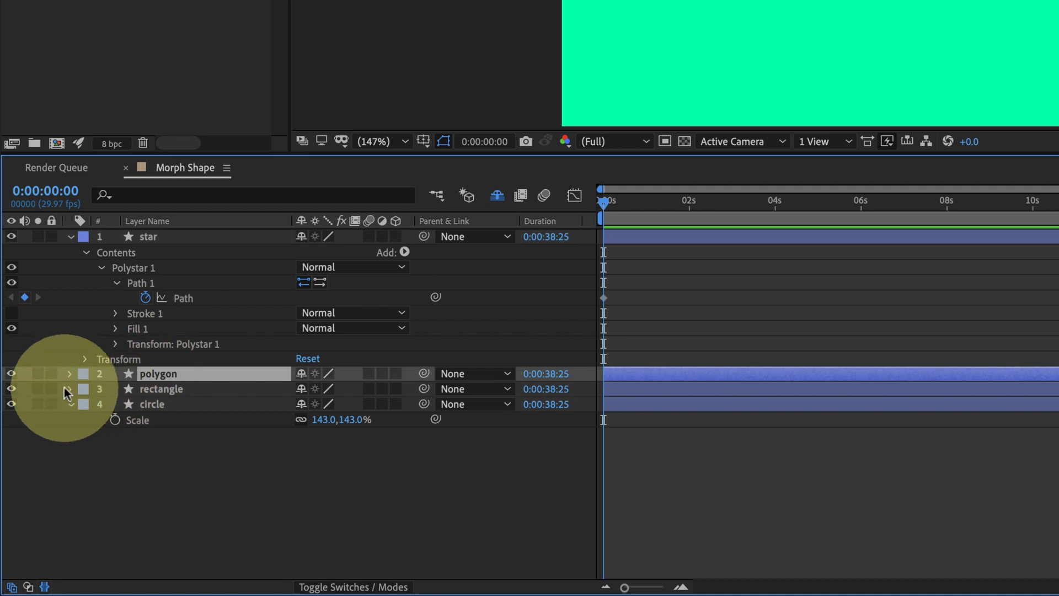
{"action": "key", "text": "ctrl+grave"}
{"action": "left_click", "coordinate": [69, 252]}
{"action": "left_click", "coordinate": [145, 313]}
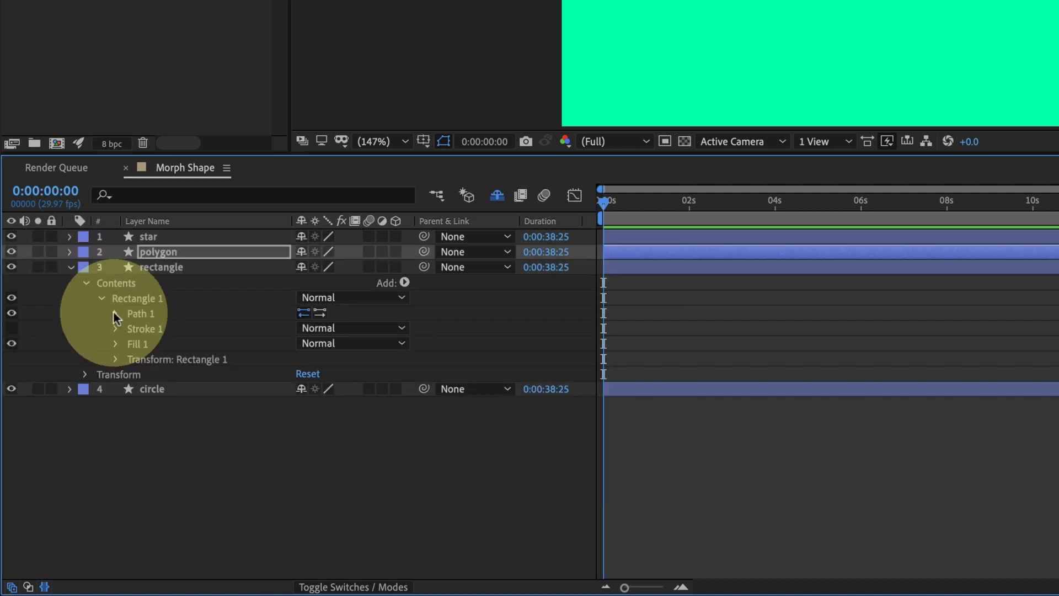
{"action": "left_click", "coordinate": [151, 378]}
{"action": "key", "text": "ctrl+grave"}
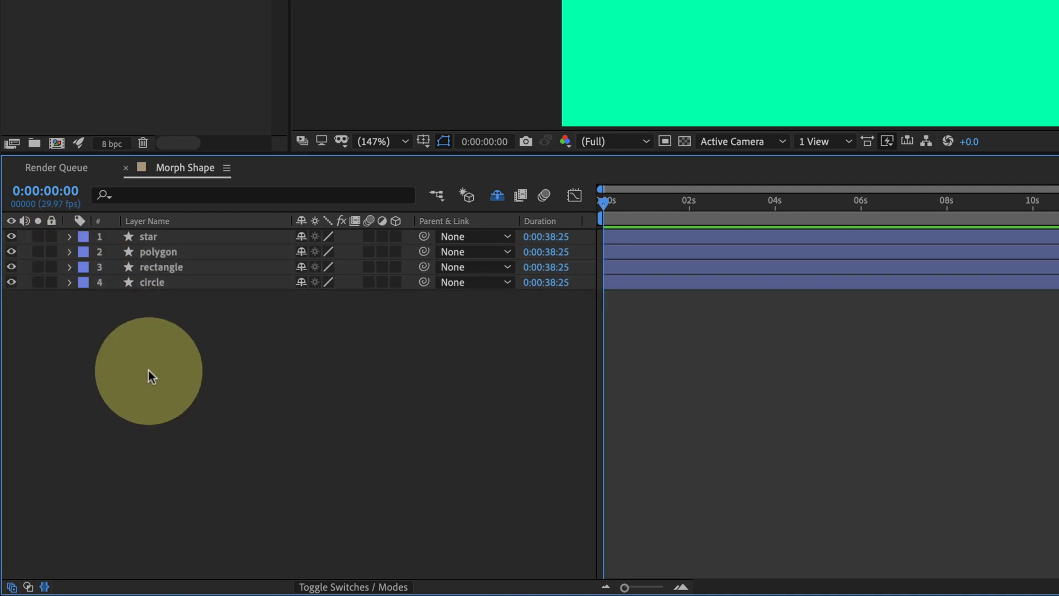
Step: Copy the star's Path keyframe and paste it onto the rectangle's Path at 0:00:01:02
{"action": "key", "text": "u"}
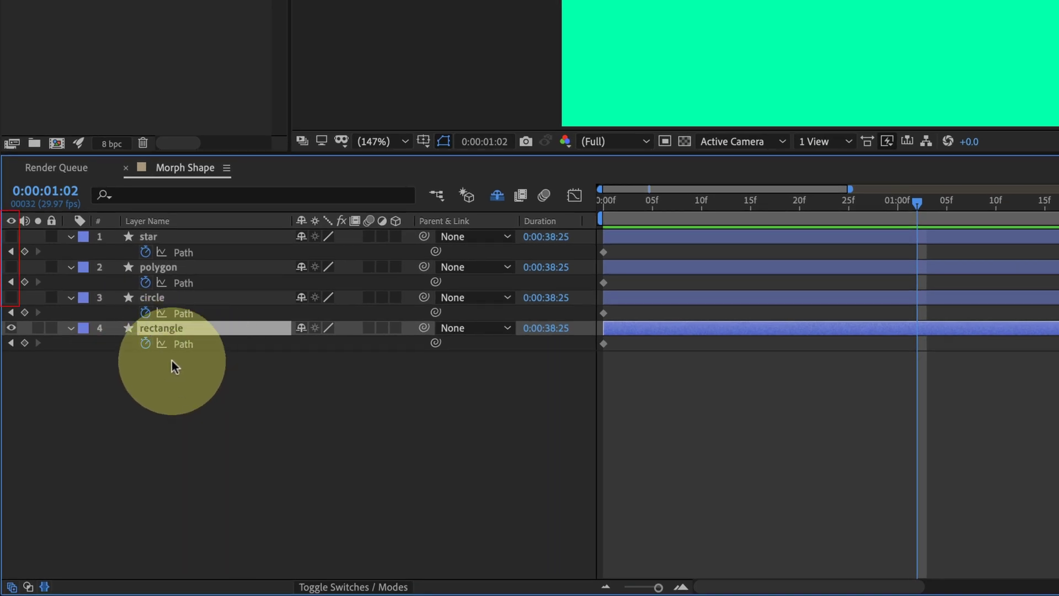
{"action": "left_click", "coordinate": [160, 297]}
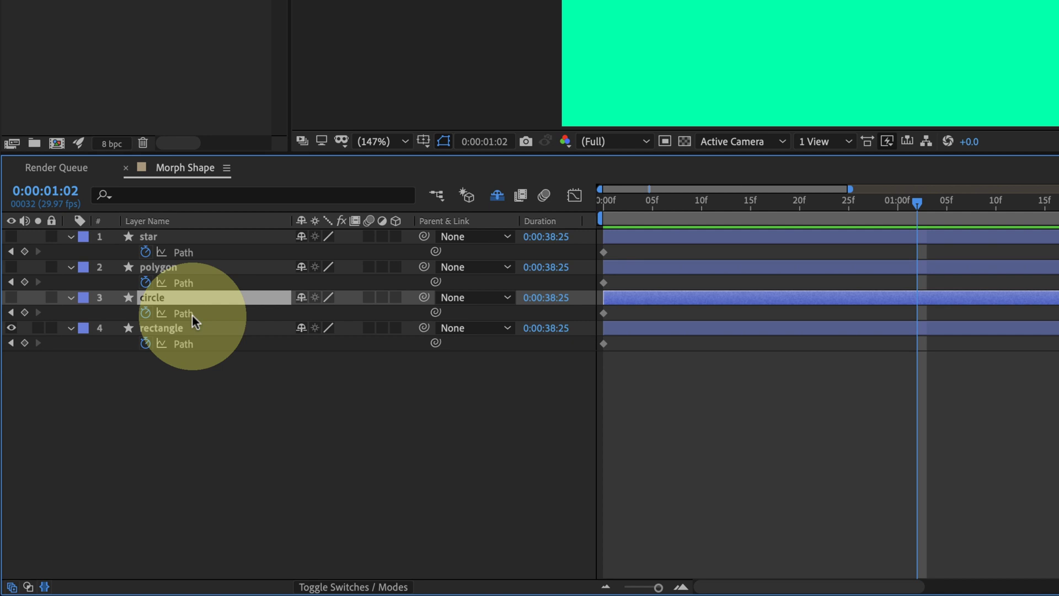
{"action": "left_click", "coordinate": [189, 251]}
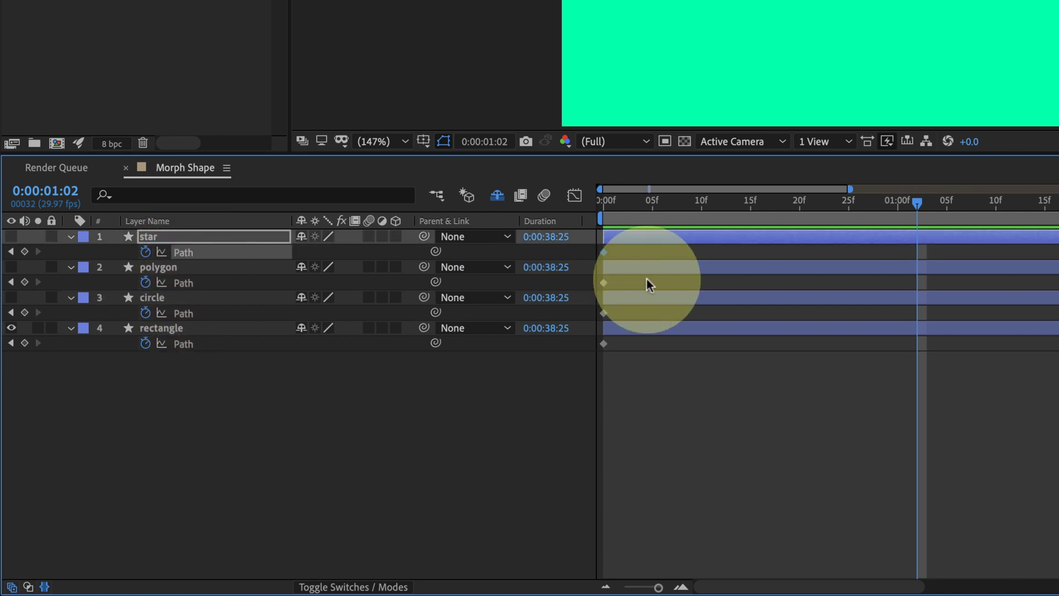
{"action": "key", "text": "ctrl+c"}
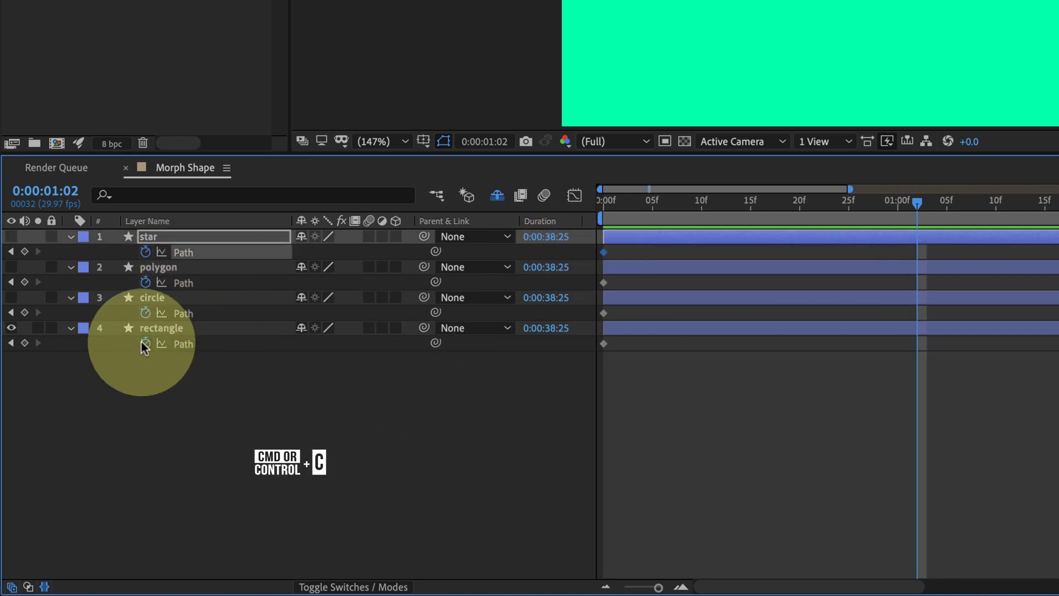
{"action": "left_click", "coordinate": [185, 343]}
{"action": "key", "text": "ctrl+v"}
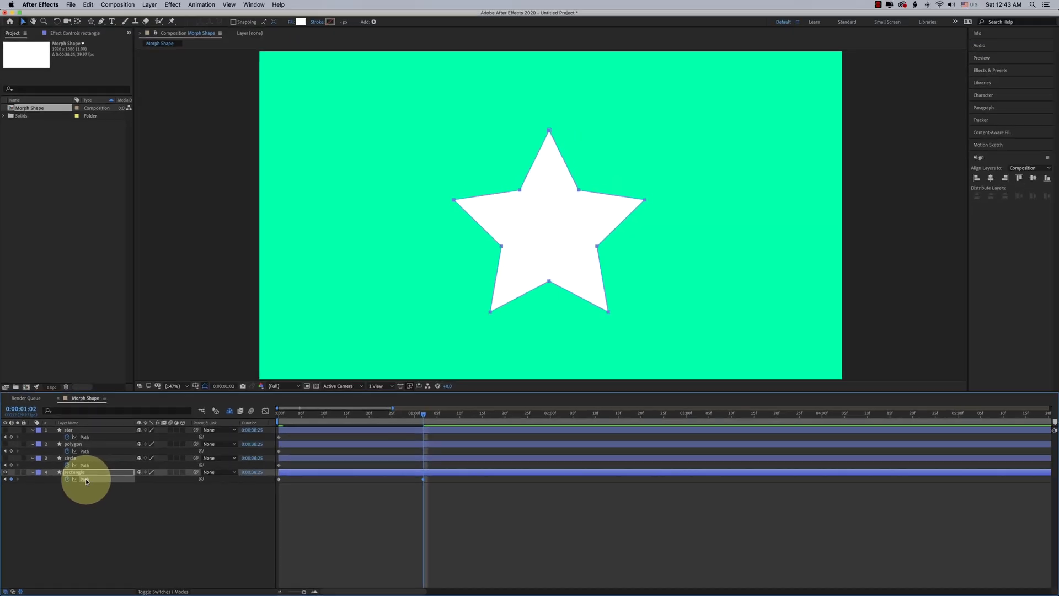
Step: Add rectangle Scale keyframes starting at 0:00, scaling from 100% to 104%
{"action": "left_click_drag", "start_coordinate": [85, 479], "coordinate": [425, 468]}
{"action": "left_click", "coordinate": [352, 472]}
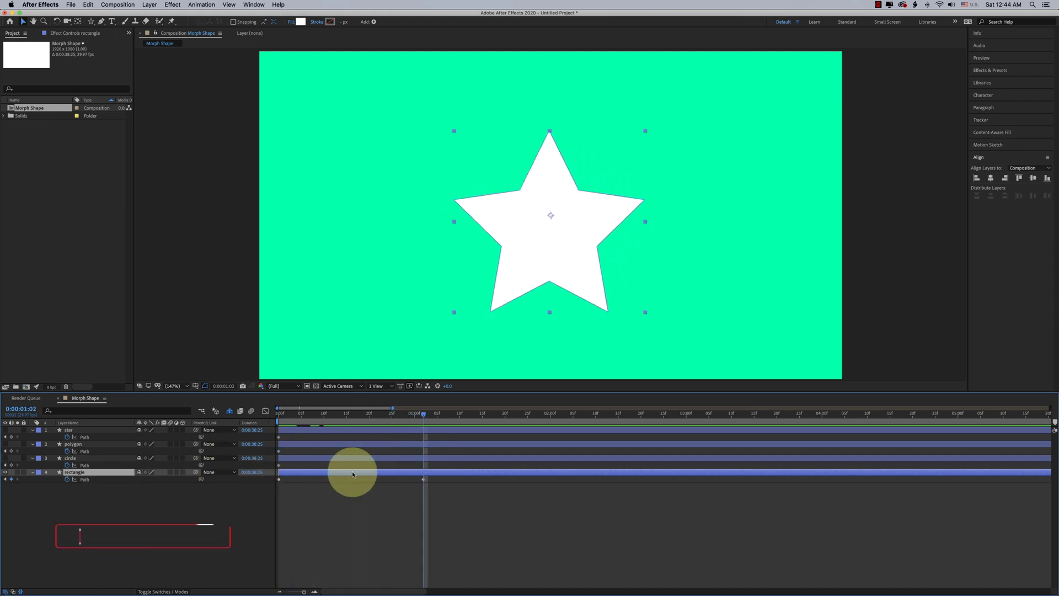
{"action": "key", "text": "s"}
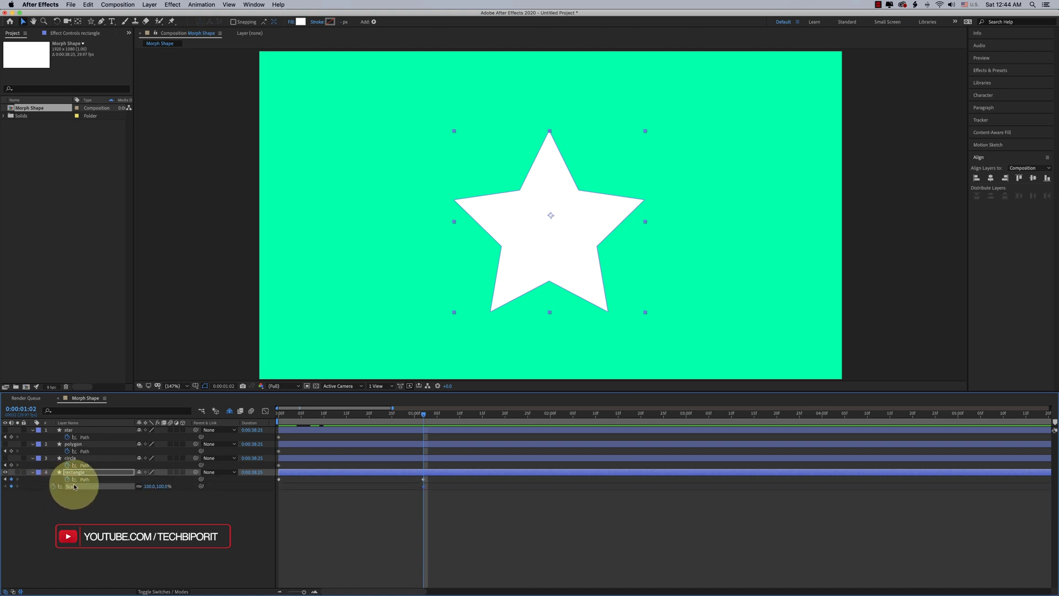
{"action": "left_click", "coordinate": [279, 413]}
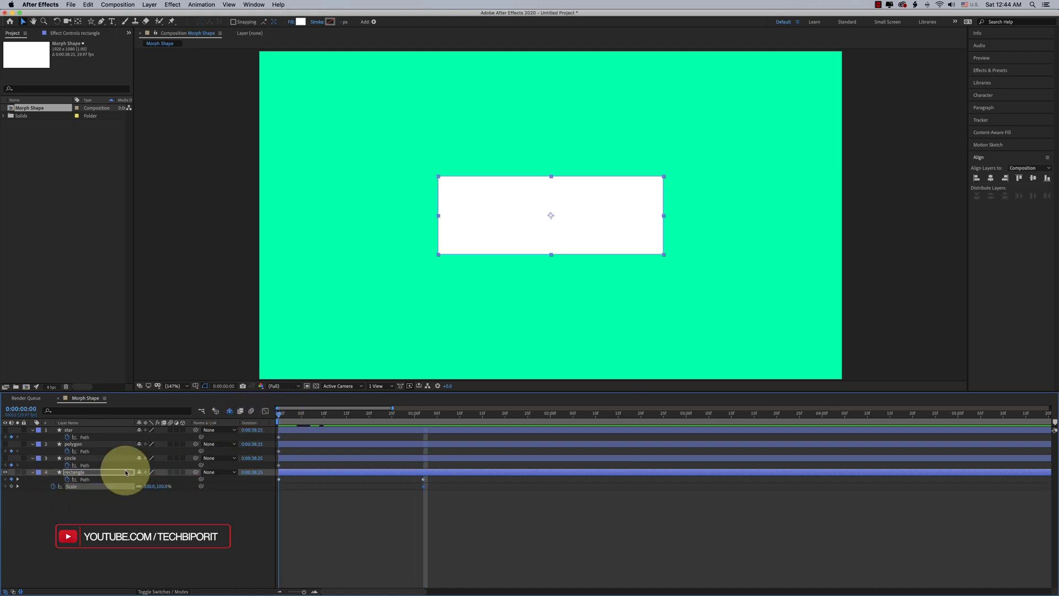
{"action": "left_click", "coordinate": [12, 487]}
{"action": "left_click", "coordinate": [17, 486]}
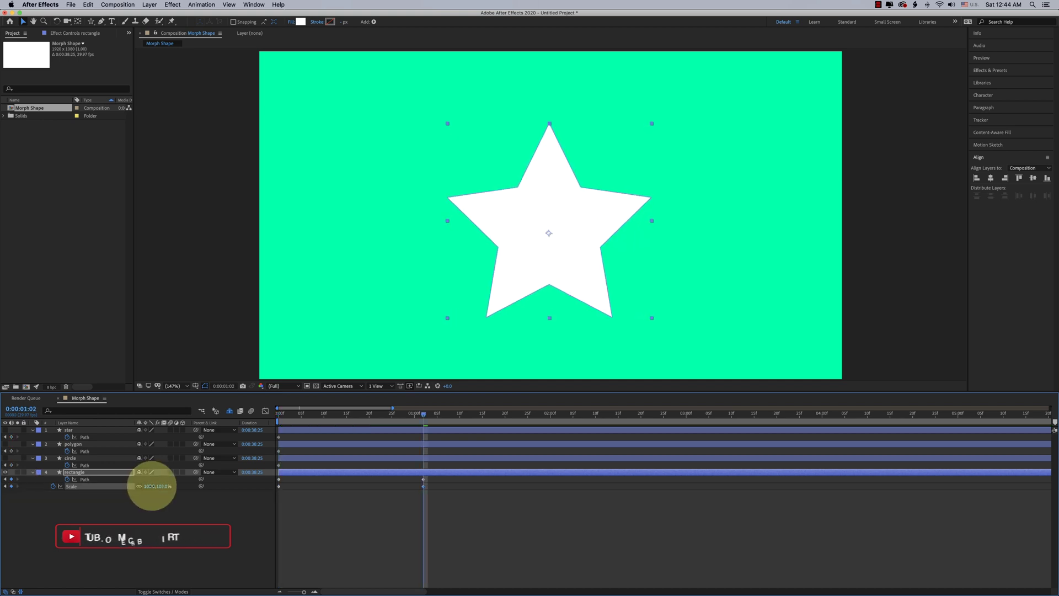
{"action": "left_click", "coordinate": [301, 474]}
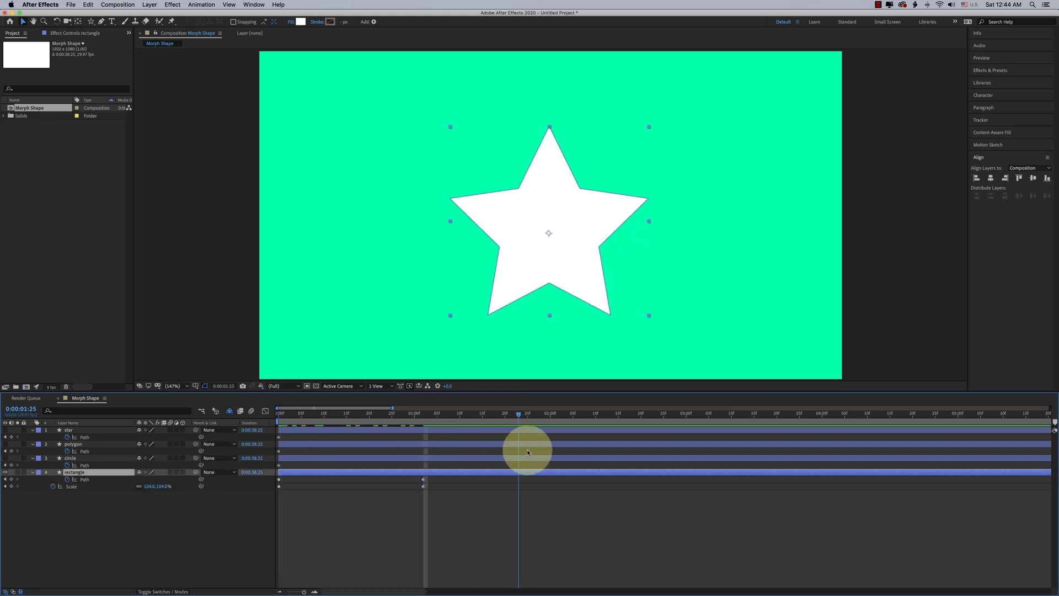
Step: Paste the polygon's pentagon path onto the rectangle's Path at 0:00:02:01
{"action": "left_click", "coordinate": [86, 450]}
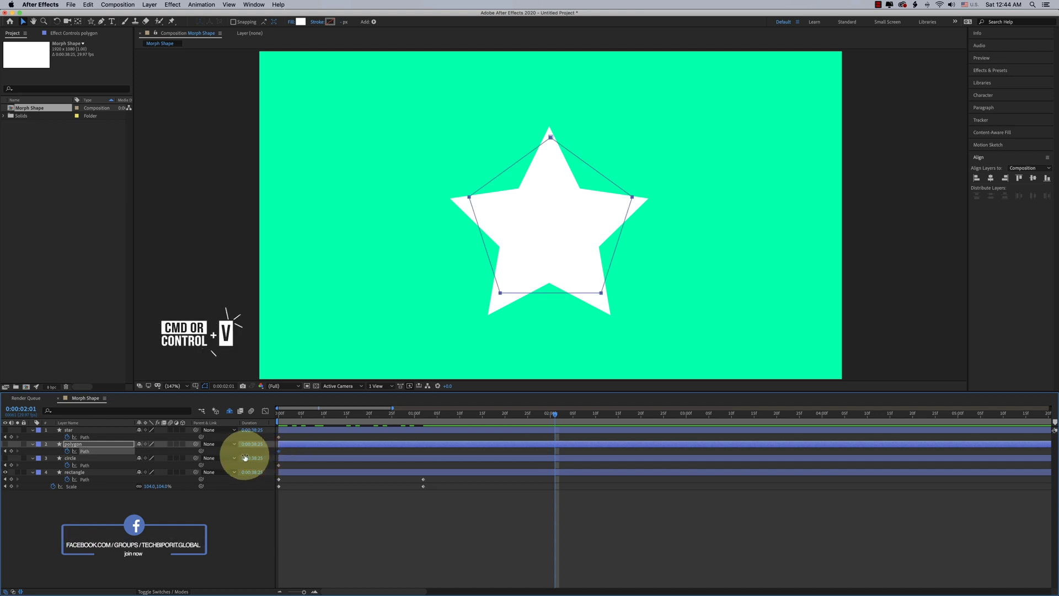
{"action": "left_click", "coordinate": [86, 479]}
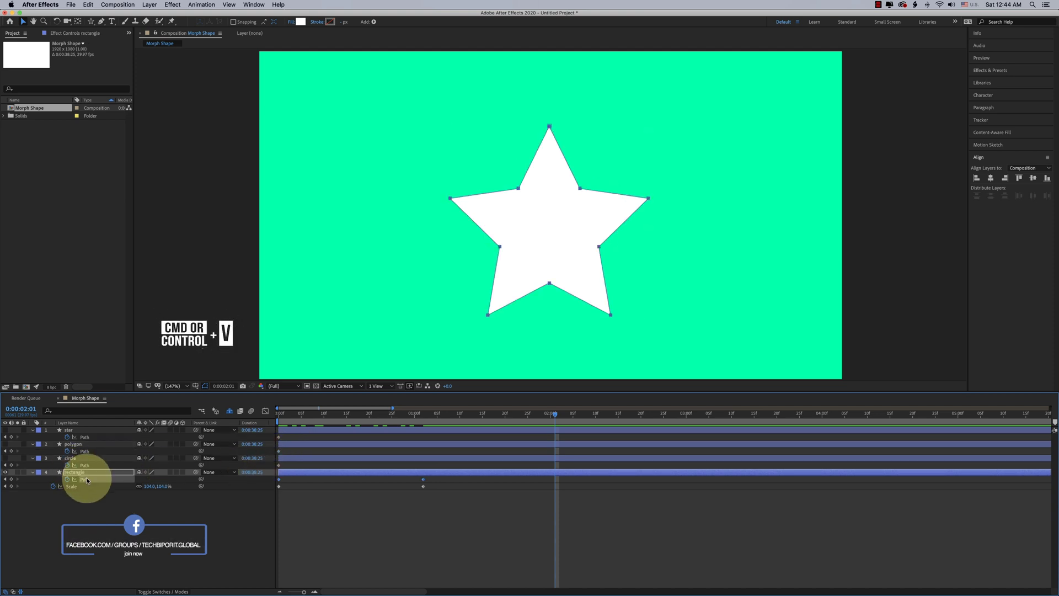
{"action": "key", "text": "super+v"}
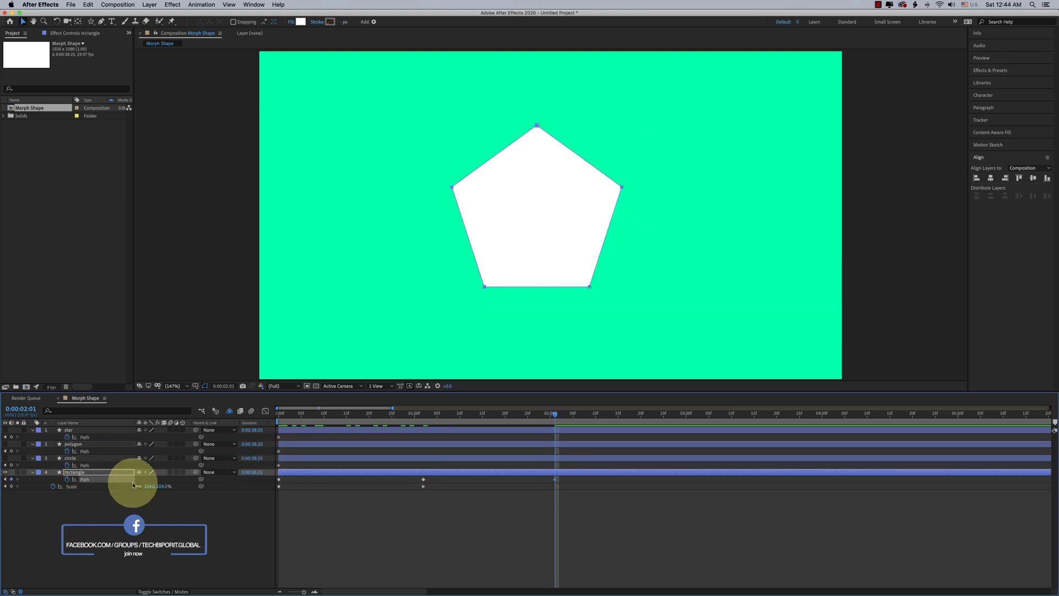
{"action": "left_click", "coordinate": [415, 414]}
{"action": "left_click_drag", "start_coordinate": [414, 417], "coordinate": [529, 425]}
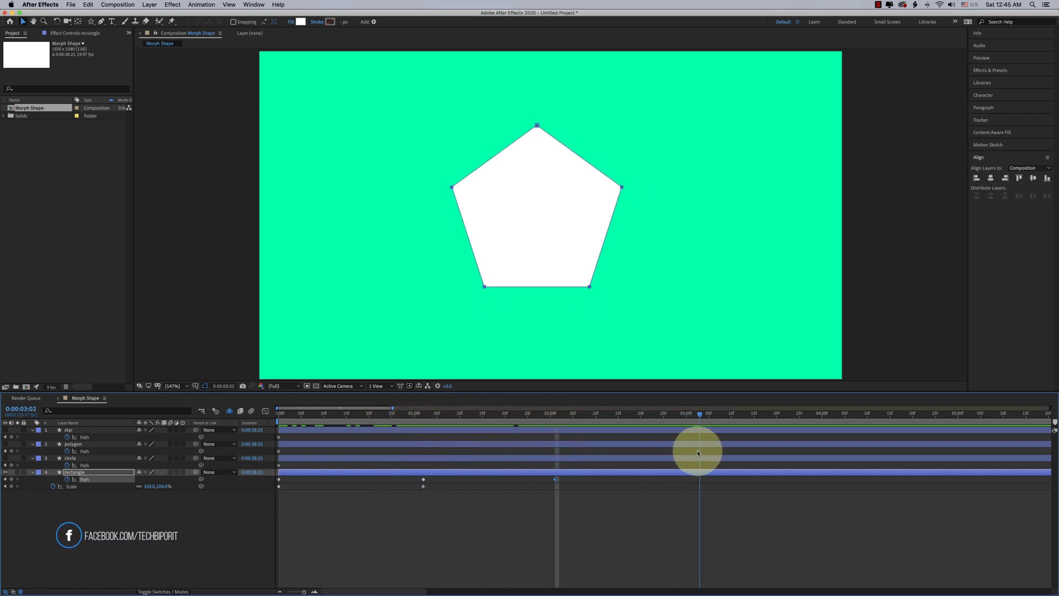
Step: Copy the circle's Path keyframe and paste it onto the rectangle's Path at 0:00:03:02
{"action": "left_click", "coordinate": [84, 465]}
{"action": "key", "text": "super+c"}
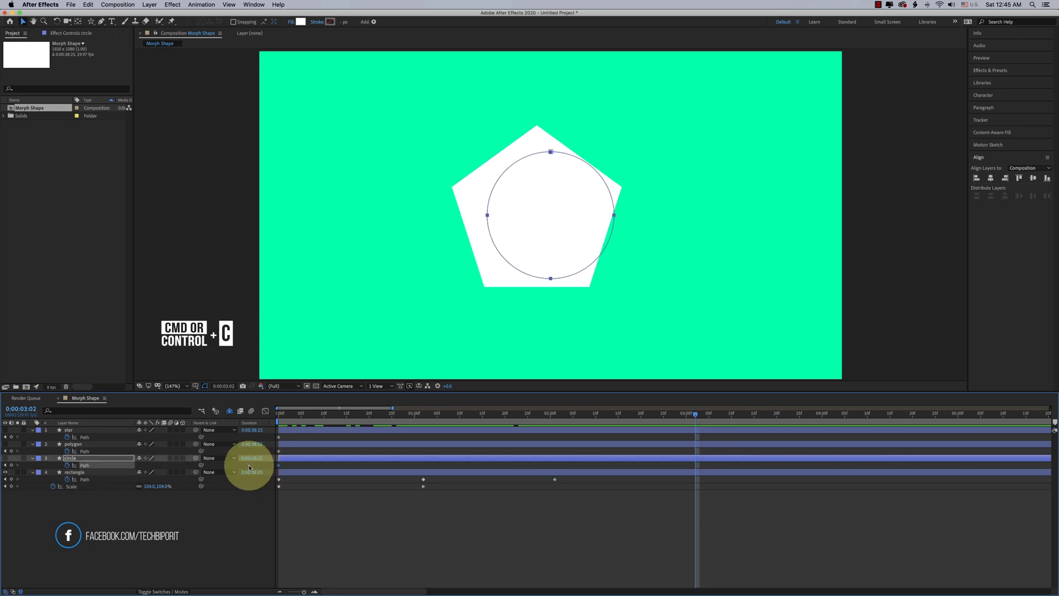
{"action": "left_click", "coordinate": [81, 473]}
{"action": "key", "text": "super+v"}
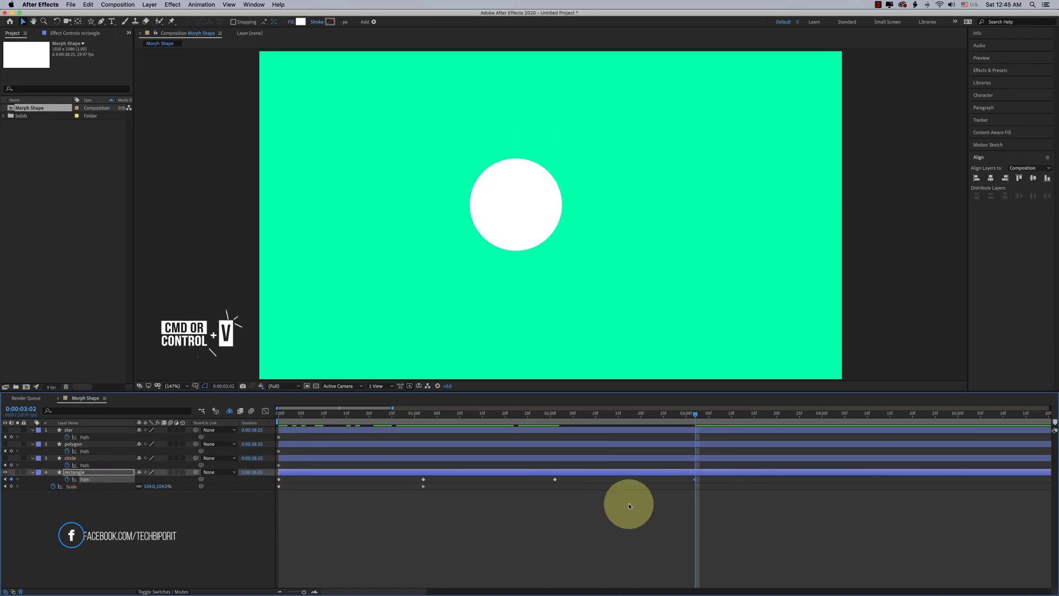
{"action": "left_click_drag", "start_coordinate": [315, 419], "coordinate": [693, 463]}
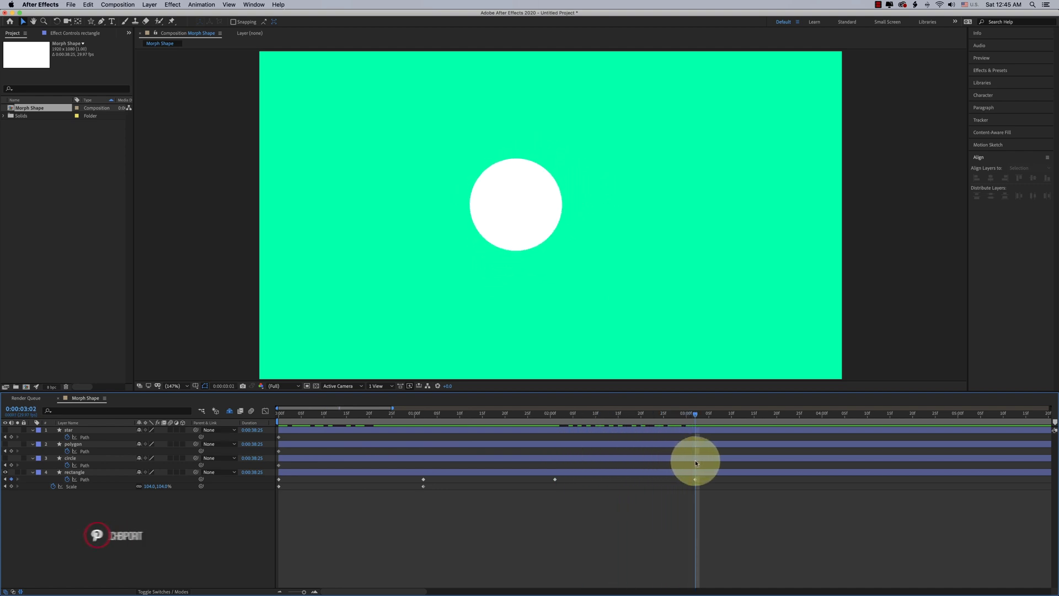
Step: Apply Easy Ease to every Path, Position and Scale keyframe on the rectangle layer
{"action": "left_click", "coordinate": [69, 430]}
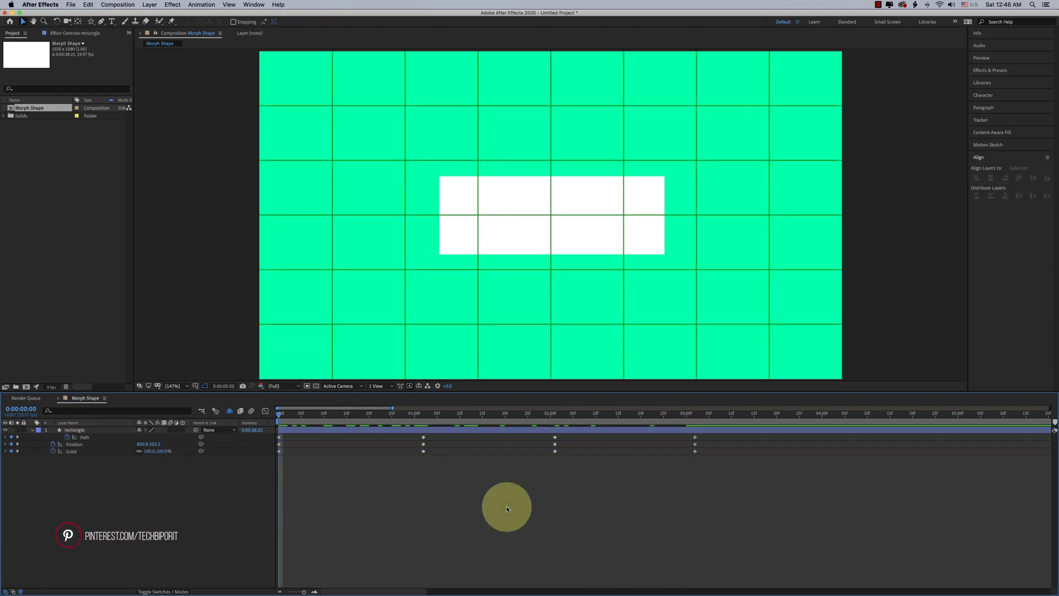
{"action": "mouse_move", "coordinate": [823, 498]}
{"action": "left_mouse_down"}
{"action": "mouse_move", "coordinate": [518, 501]}
{"action": "mouse_move", "coordinate": [273, 433]}
{"action": "mouse_move", "coordinate": [279, 440]}
{"action": "left_mouse_up"}
{"action": "right_click", "coordinate": [280, 440]}
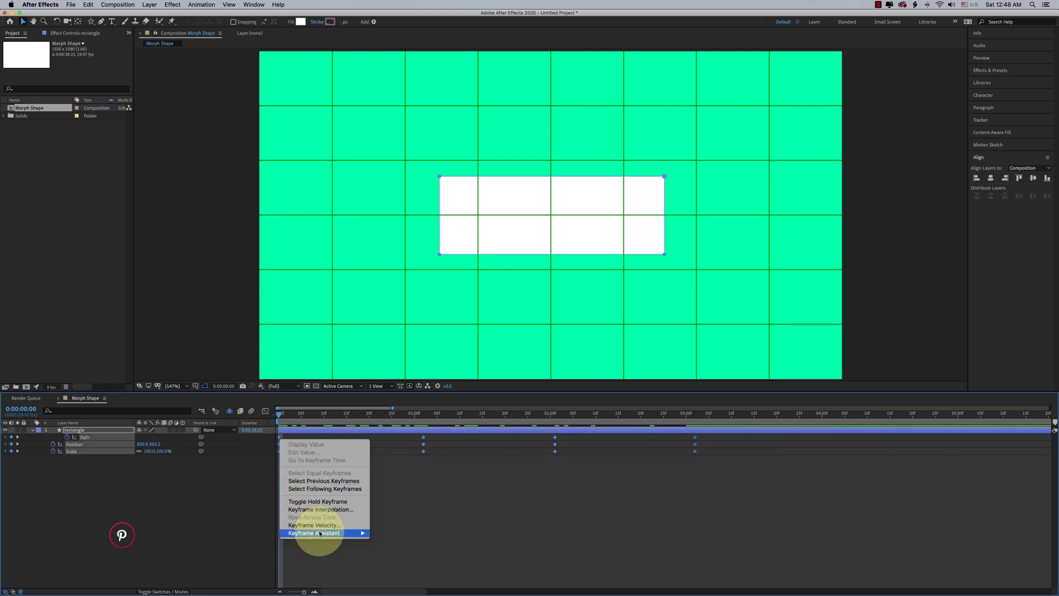
{"action": "mouse_move", "coordinate": [315, 533]}
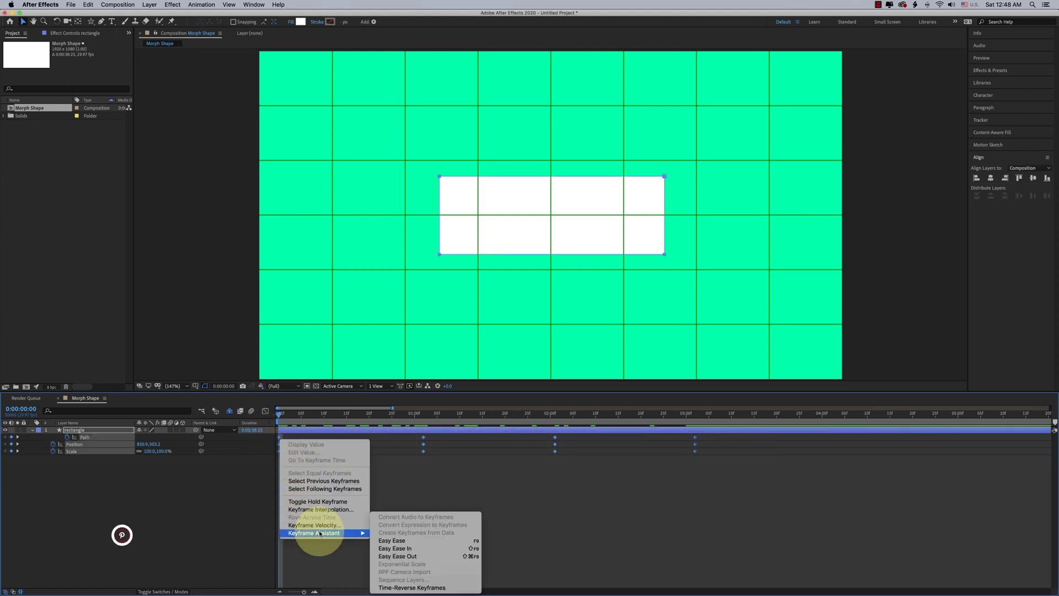
{"action": "left_click", "coordinate": [418, 542]}
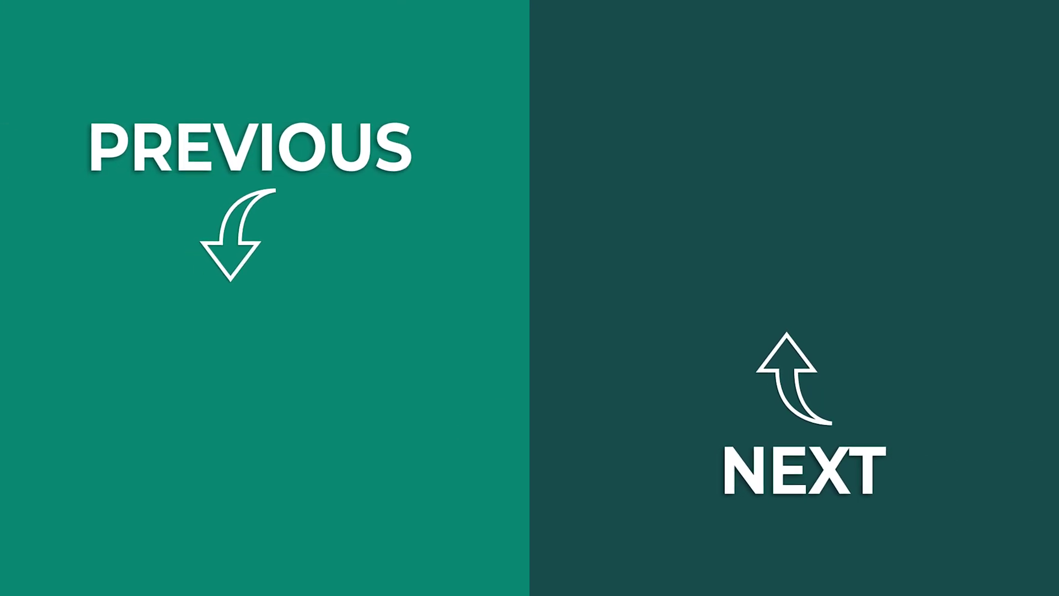